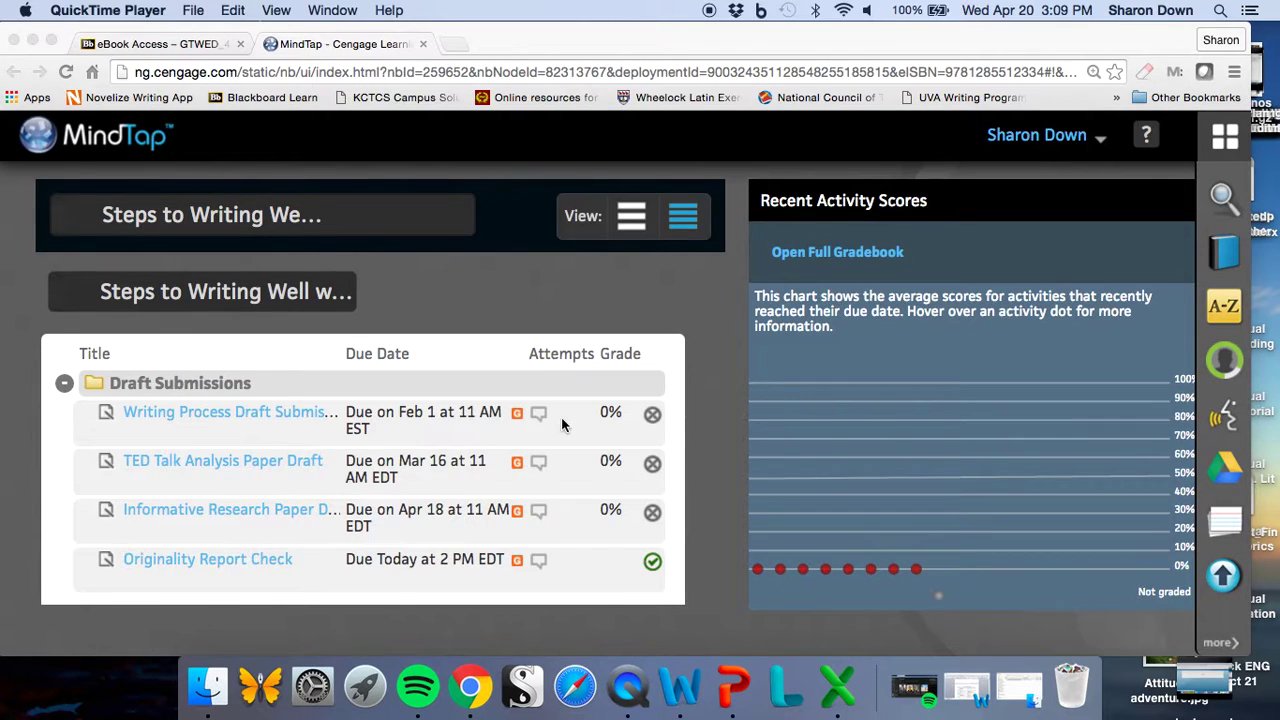
Open the Originality Report Check activity, review the submitted Attempt 1, and show its GradeMark feedback
click(221, 559)
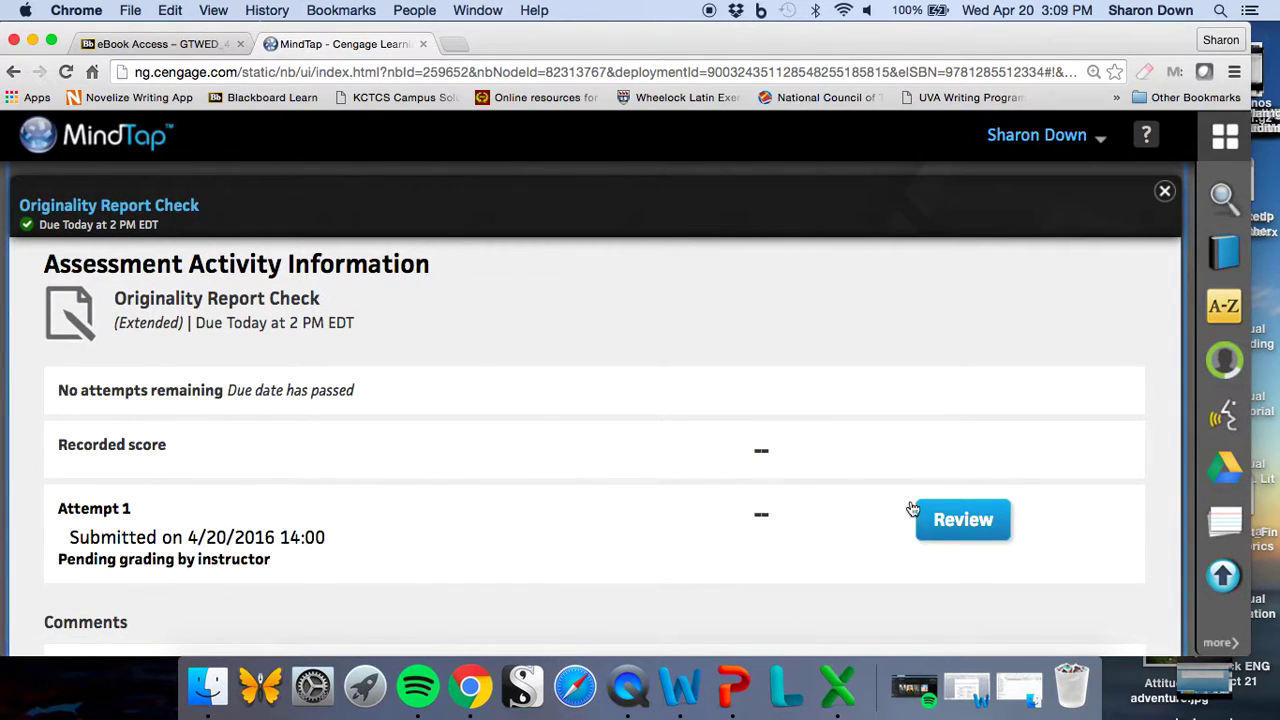
click(960, 525)
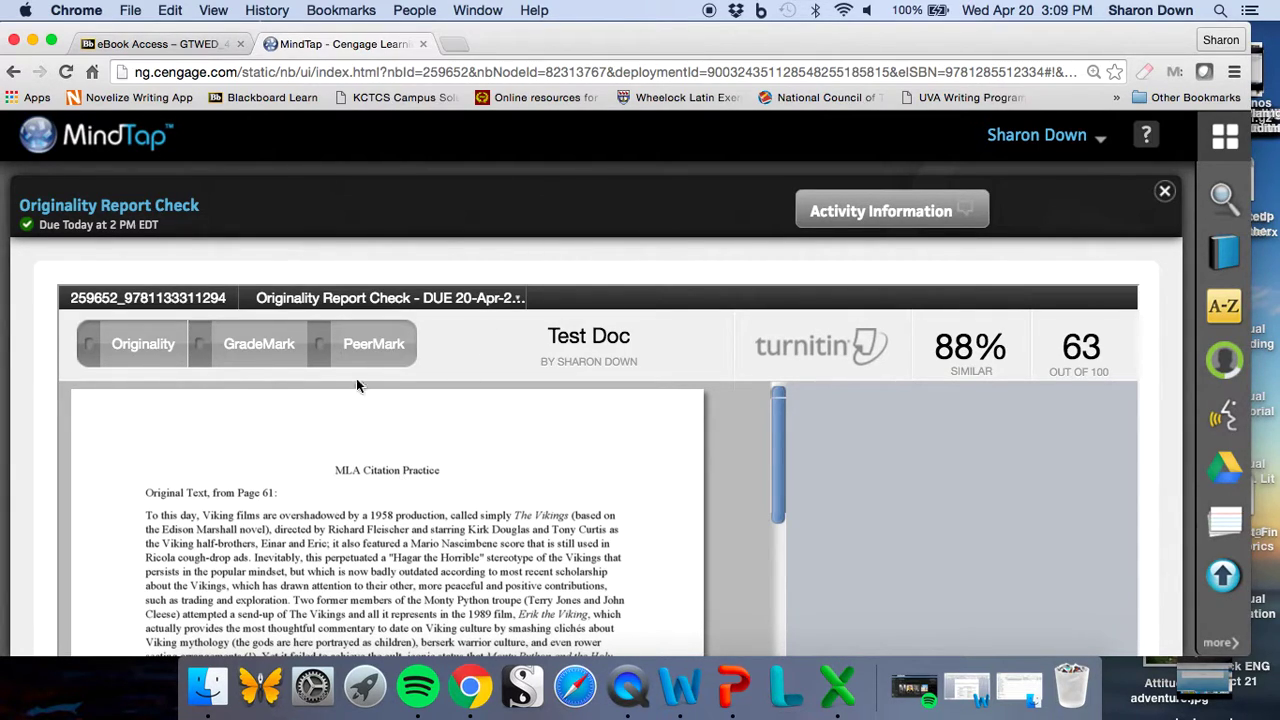
click(373, 346)
click(270, 350)
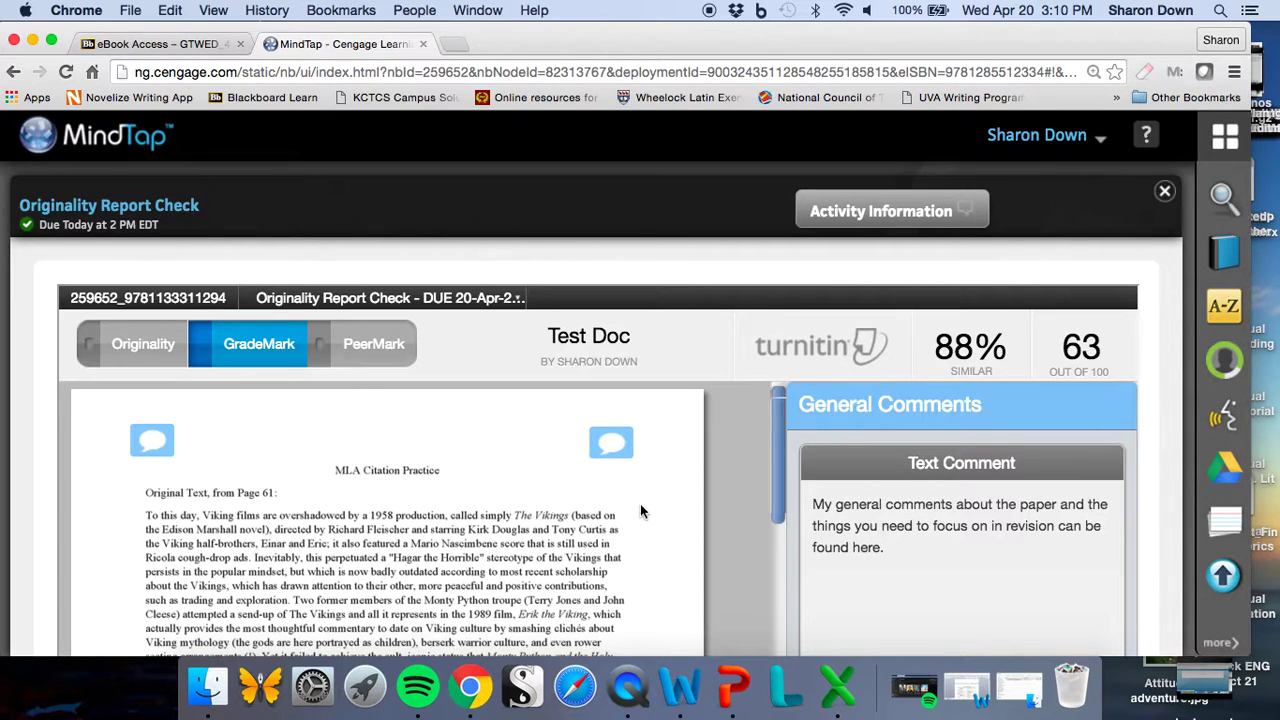
Look through the instructor's inline comment bubbles in the paper, including the one on the word "quotes"
scroll(494, 498, down, 1)
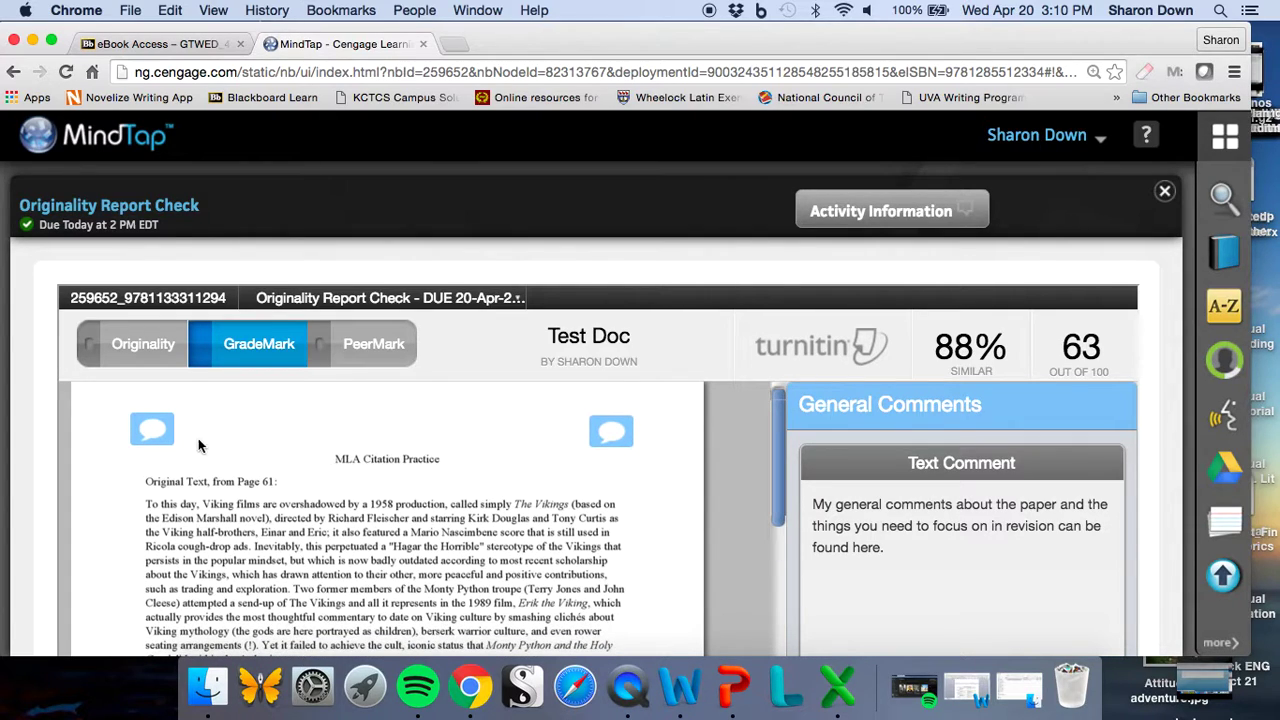
click(155, 432)
scroll(533, 527, down, 1)
scroll(533, 527, down, 4)
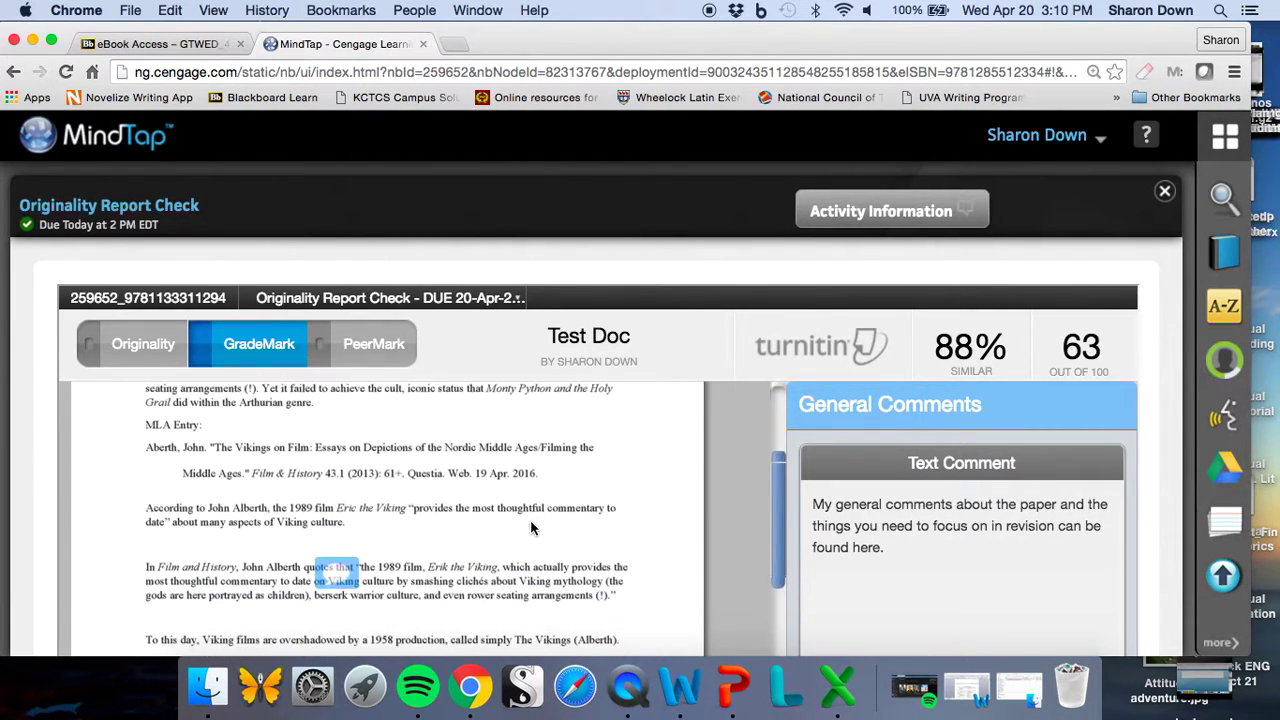
mouse_move(338, 572)
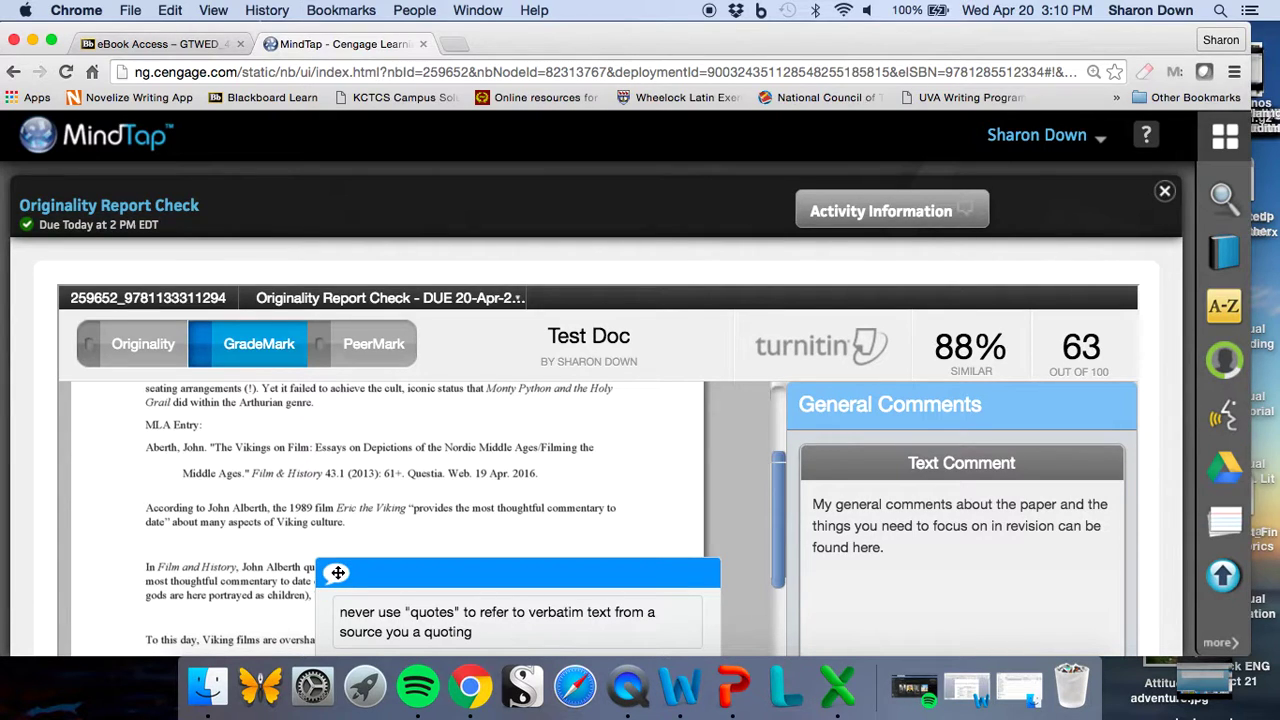
scroll(337, 574, up, 2)
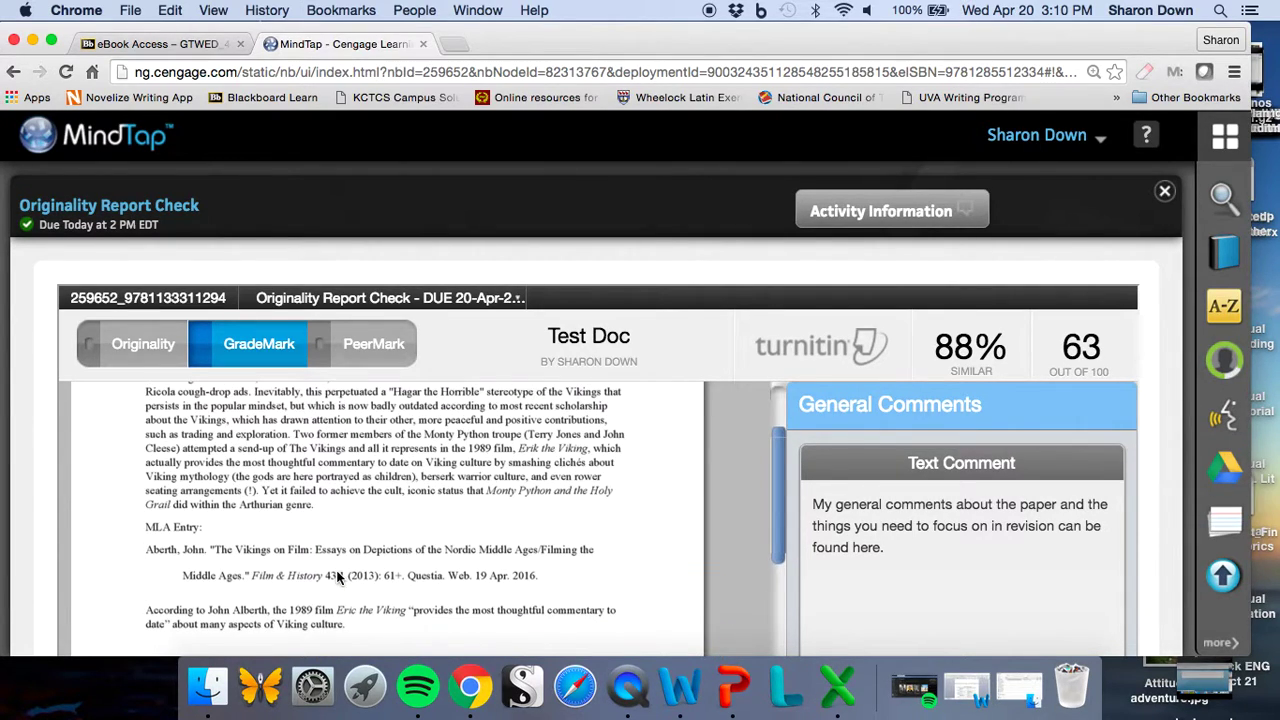
scroll(343, 635, up, 3)
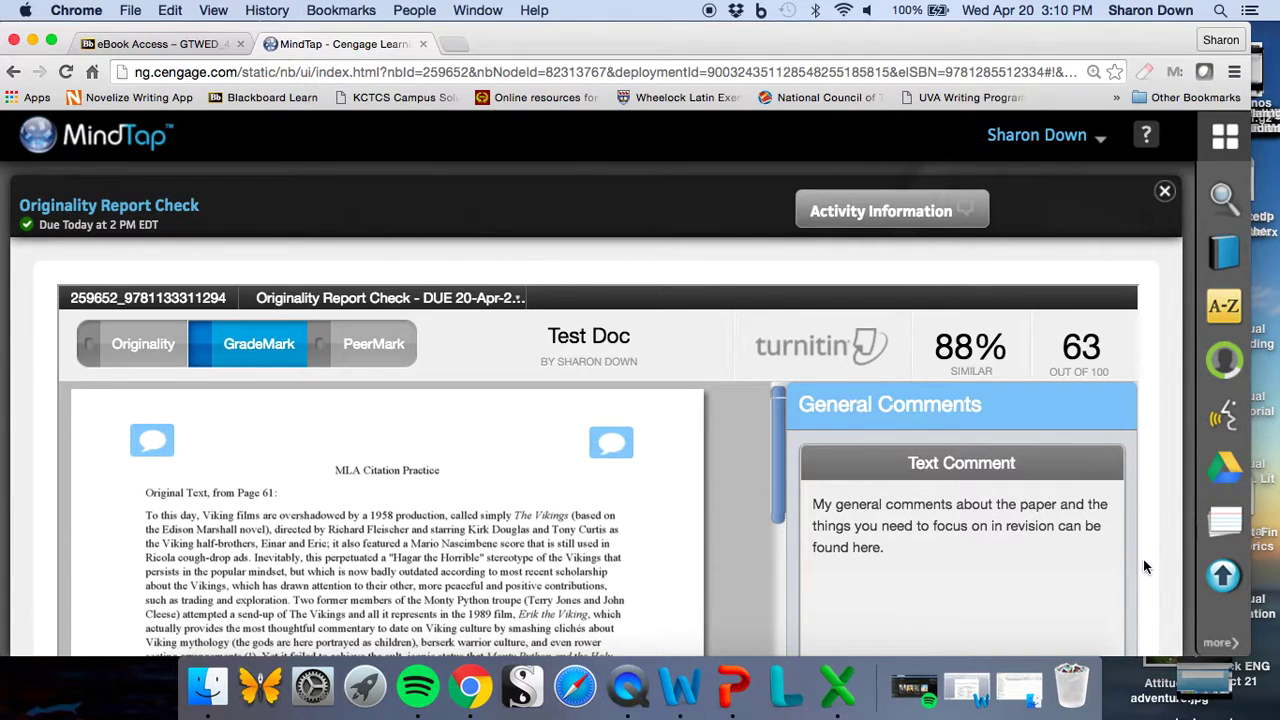
Show the list of comments by page and view the inline comment on "quotes" in the paper
scroll(1145, 565, down, 3)
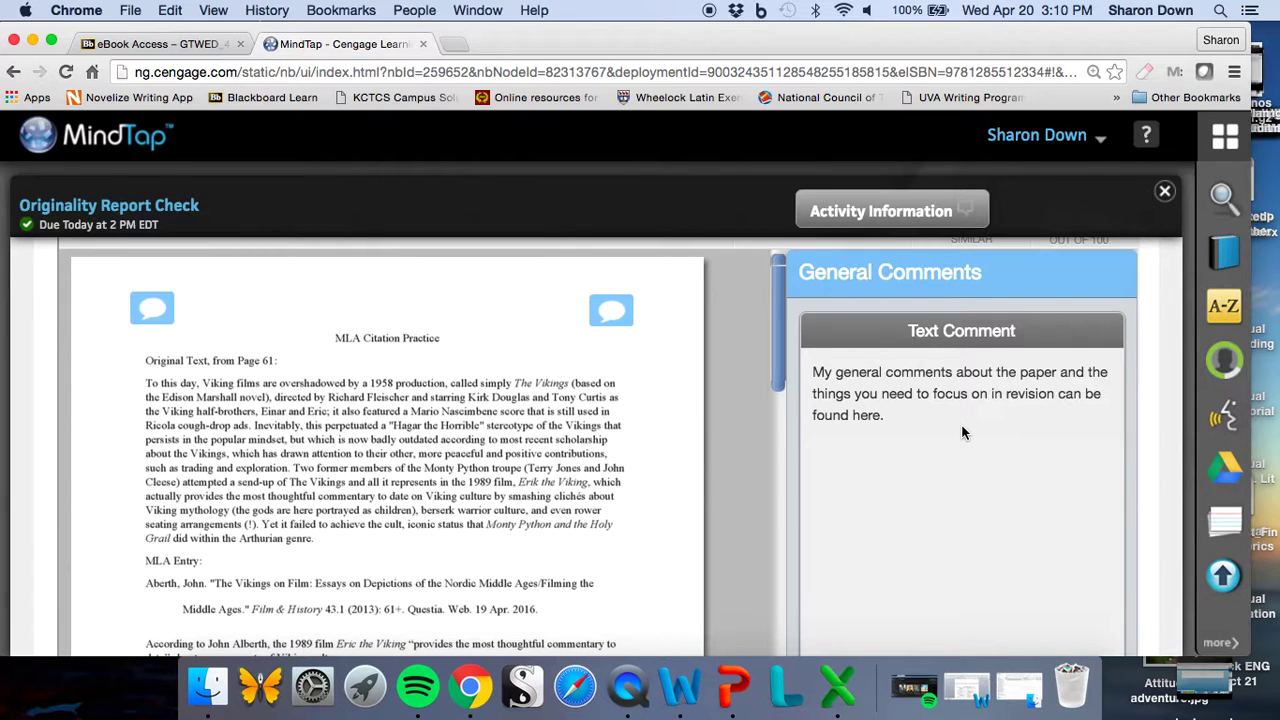
scroll(1149, 491, down, 5)
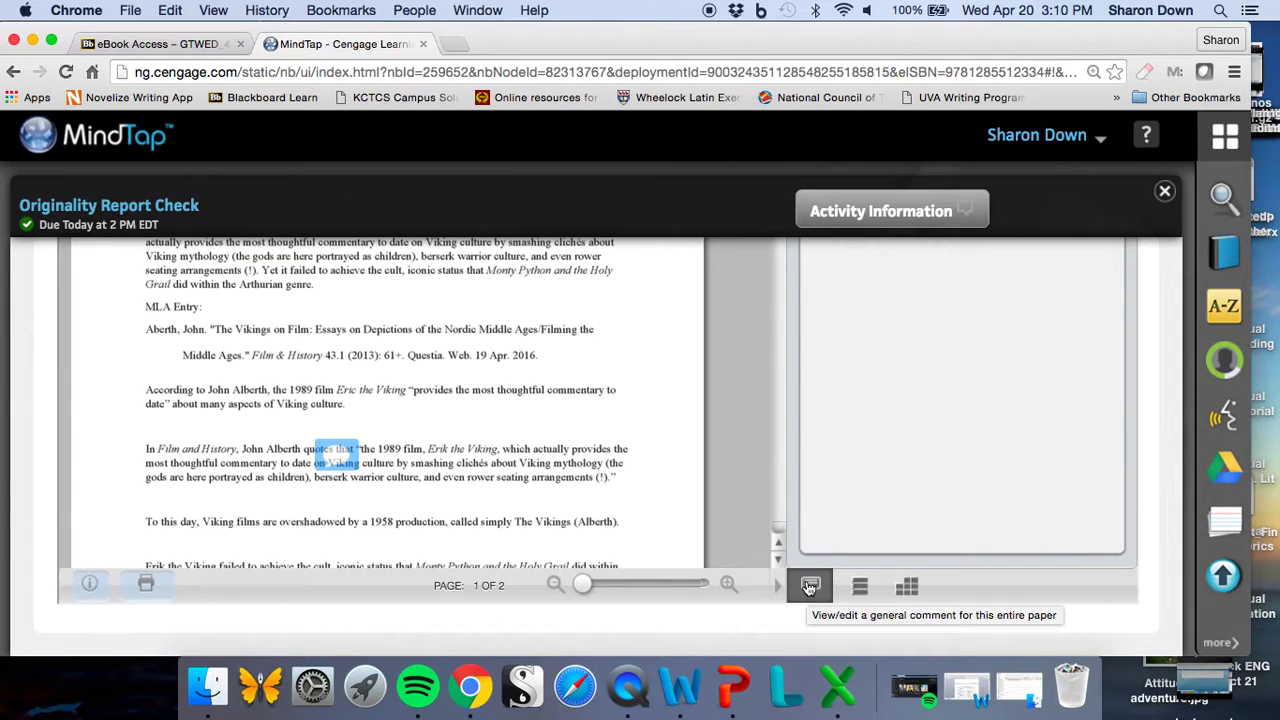
click(859, 587)
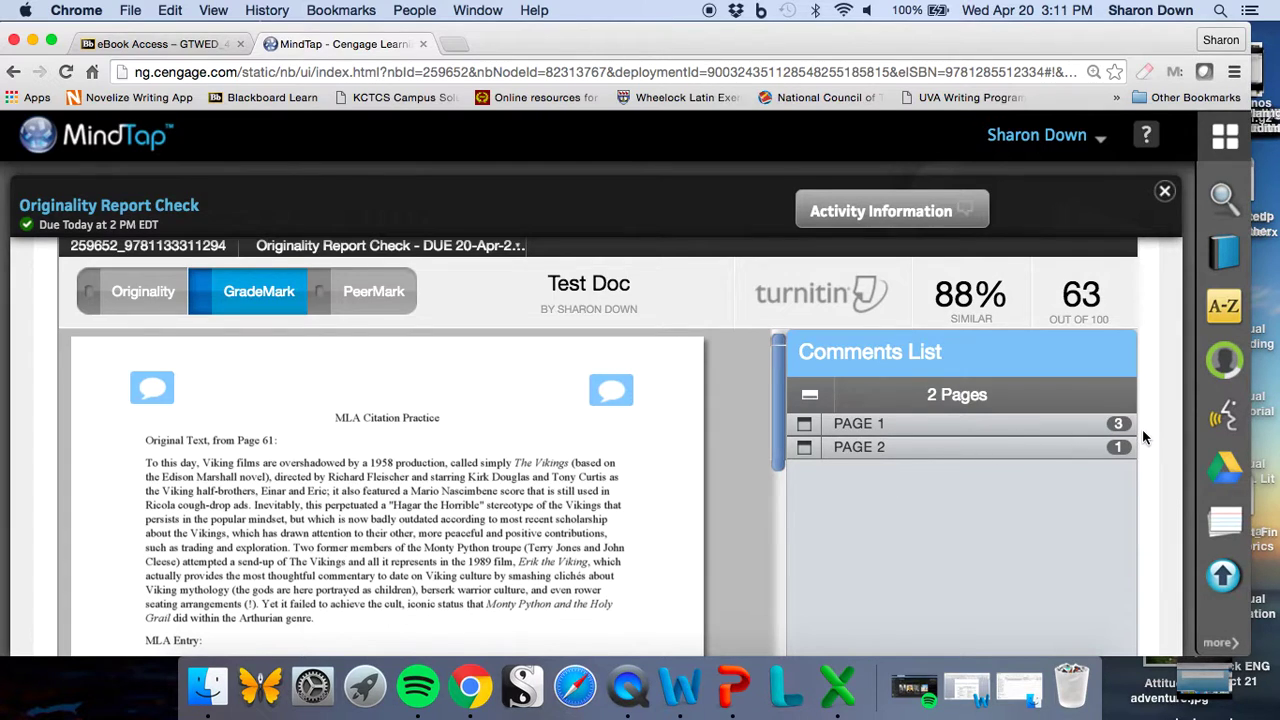
click(337, 452)
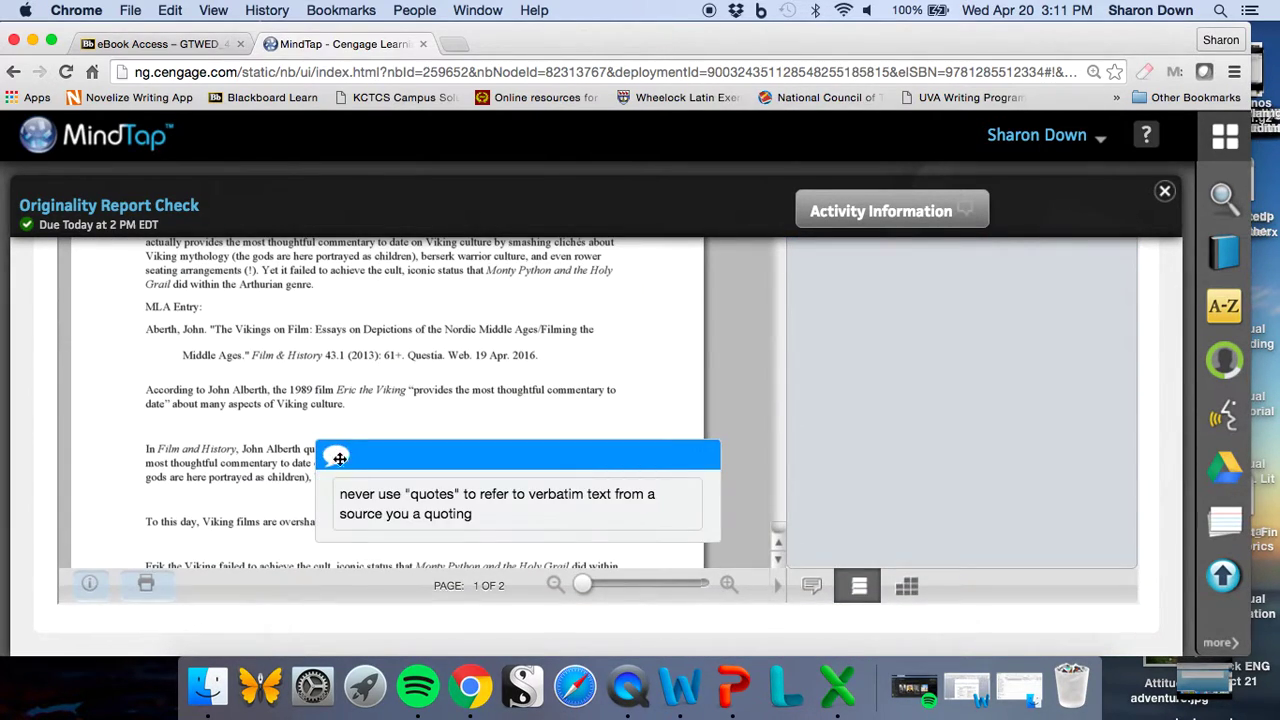
click(1076, 375)
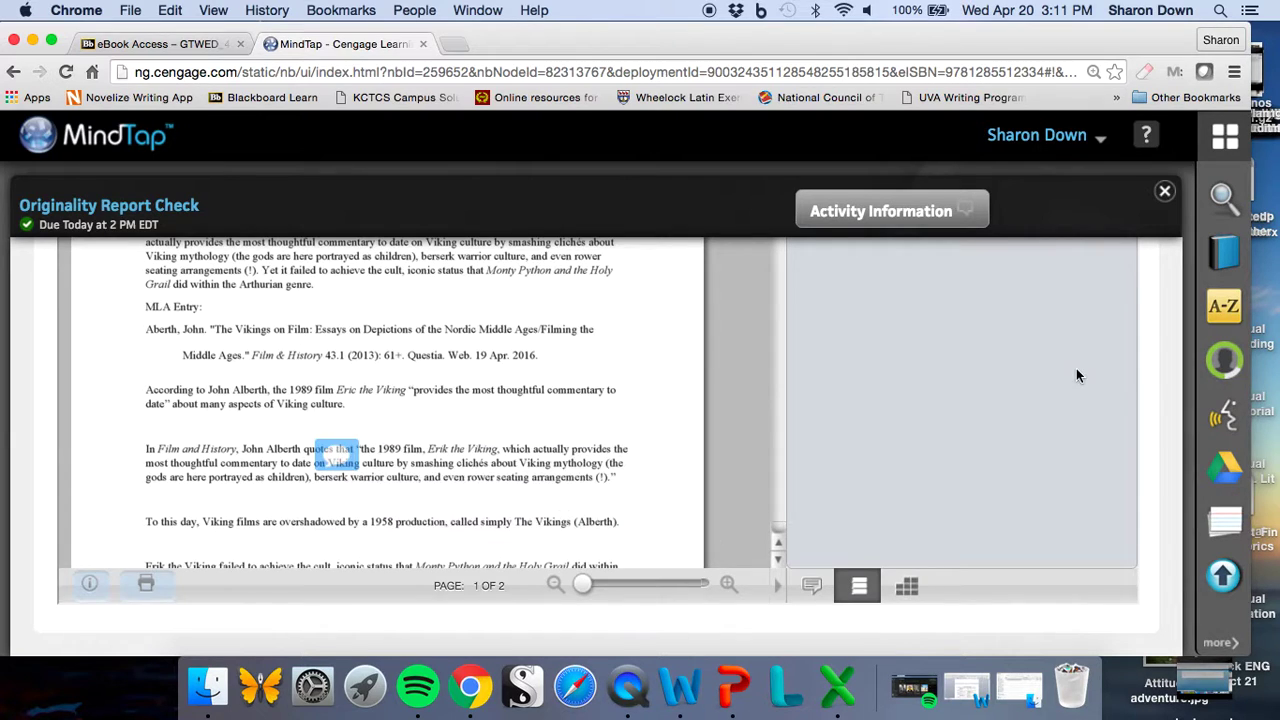
Show the Draft Submission Rubric3 scoring, examine it full size in a separate window, and close that window
click(907, 589)
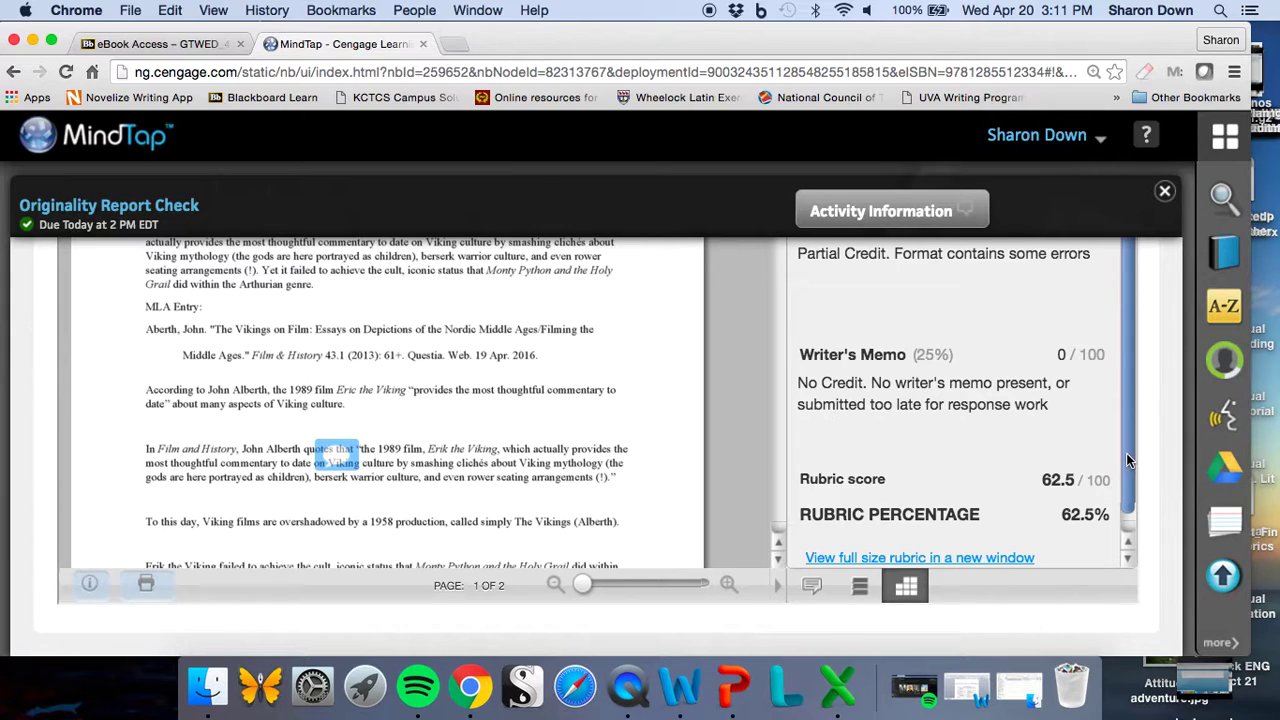
scroll(1145, 441, up, 5)
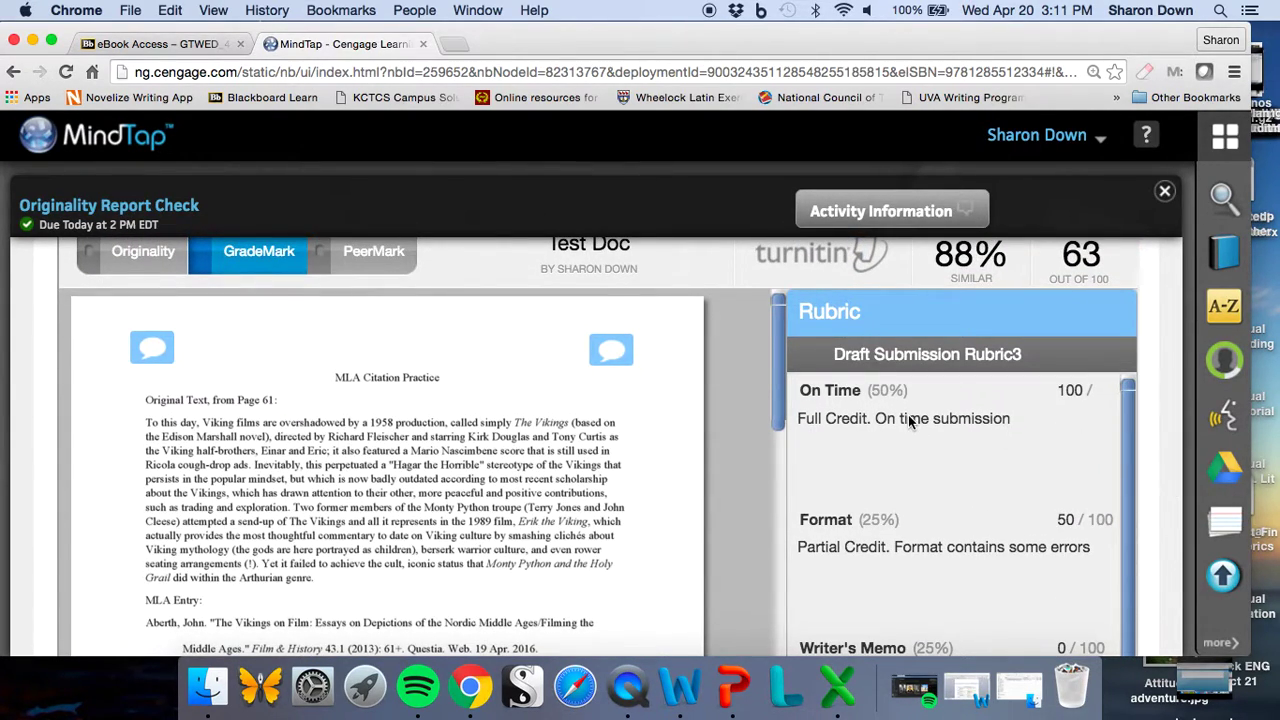
scroll(1148, 455, down, 5)
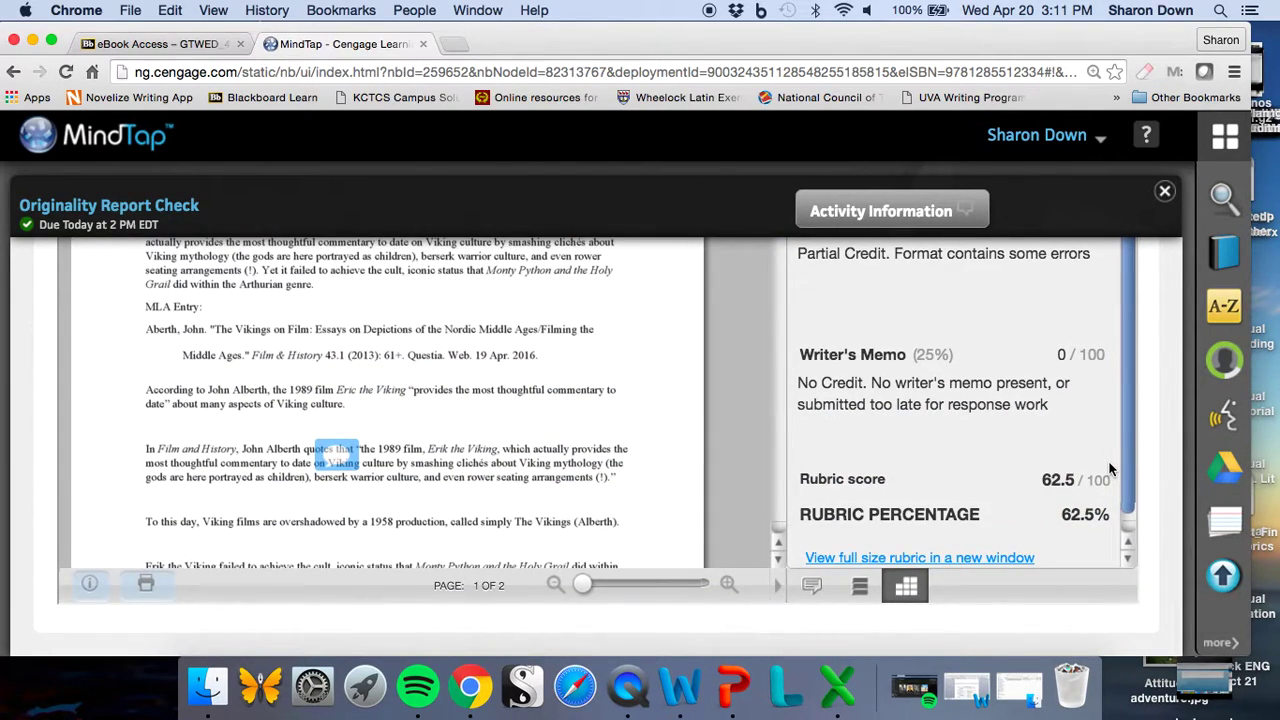
click(905, 558)
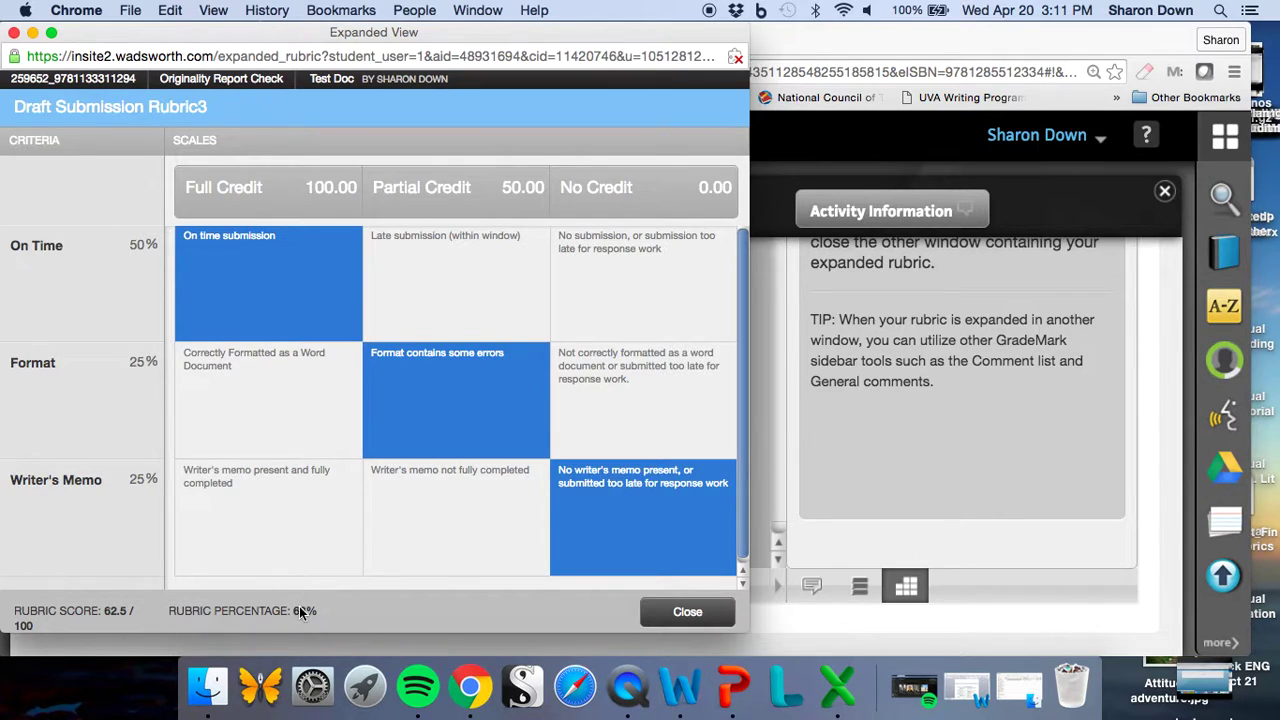
click(687, 612)
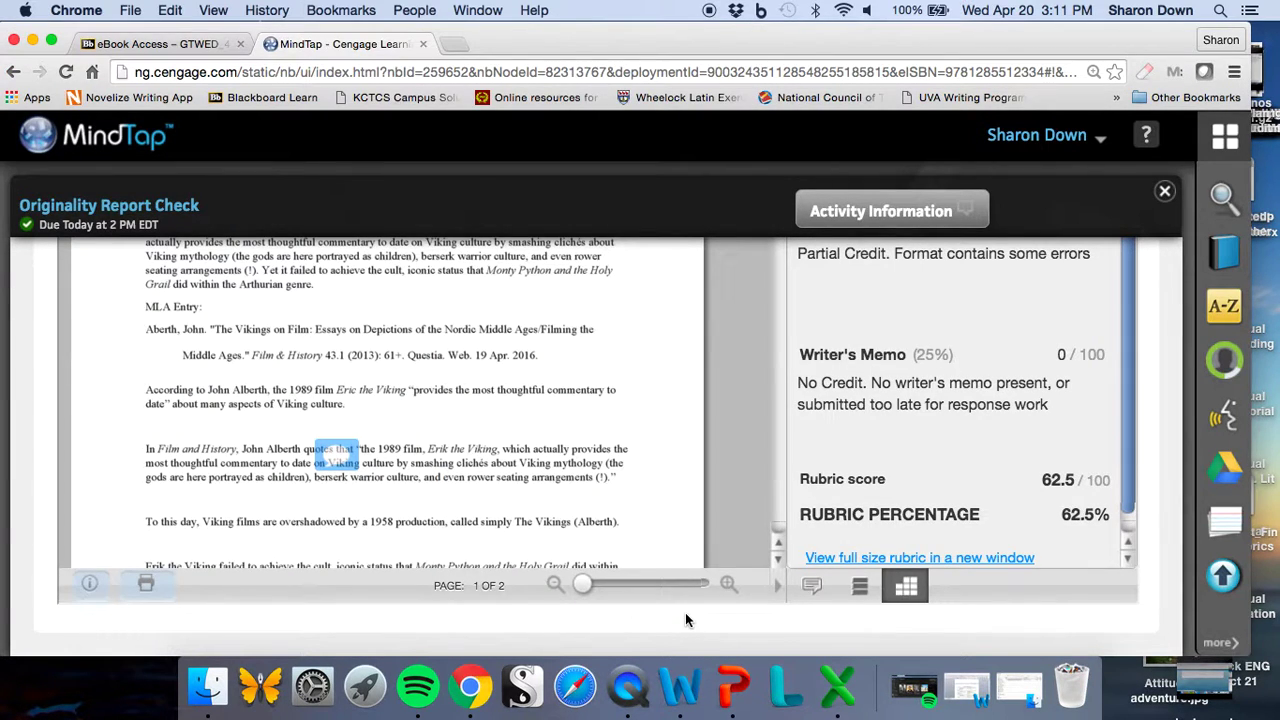
Switch the paper to its Originality report and examine the highlighted source matches throughout the text
scroll(1147, 397, up, 5)
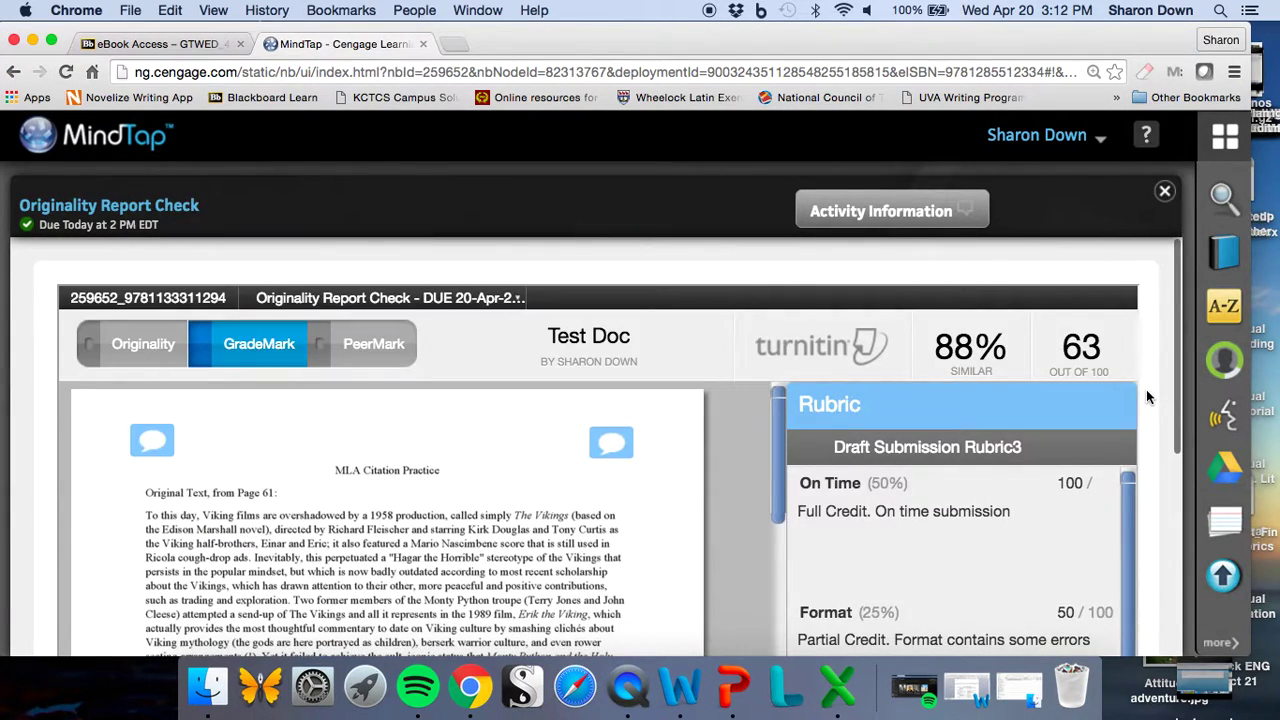
click(142, 352)
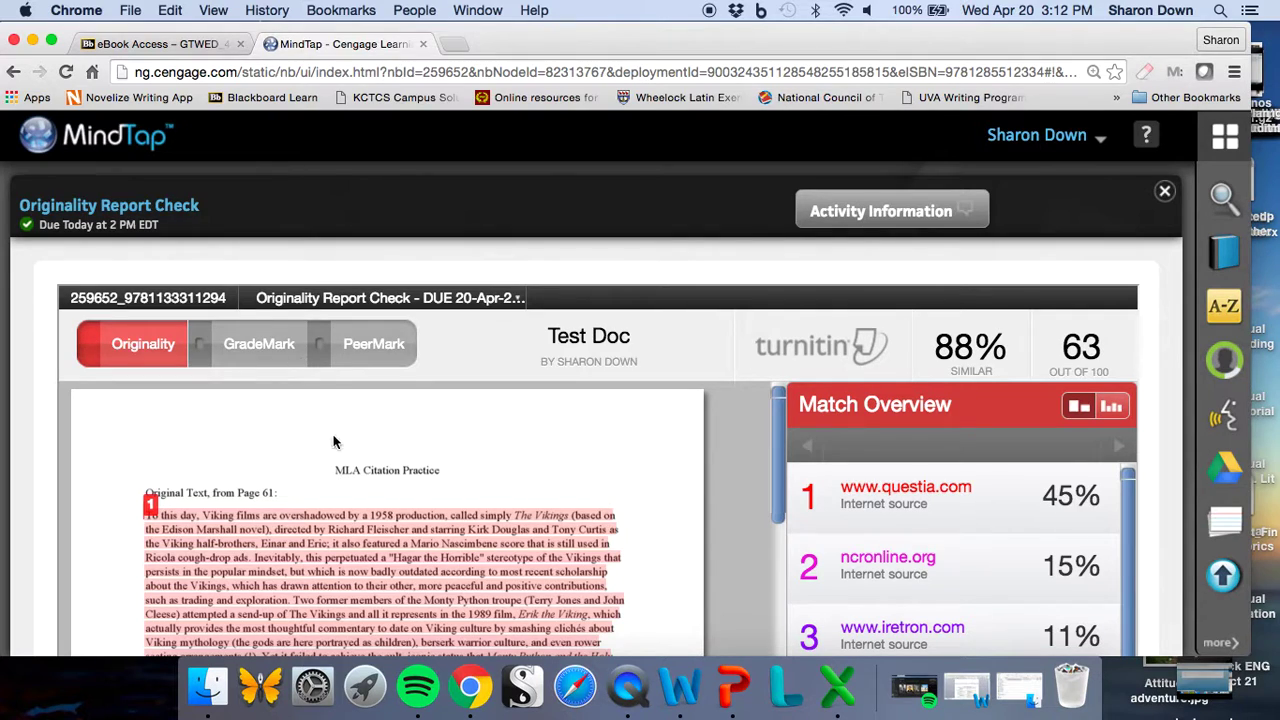
scroll(333, 436, down, 1)
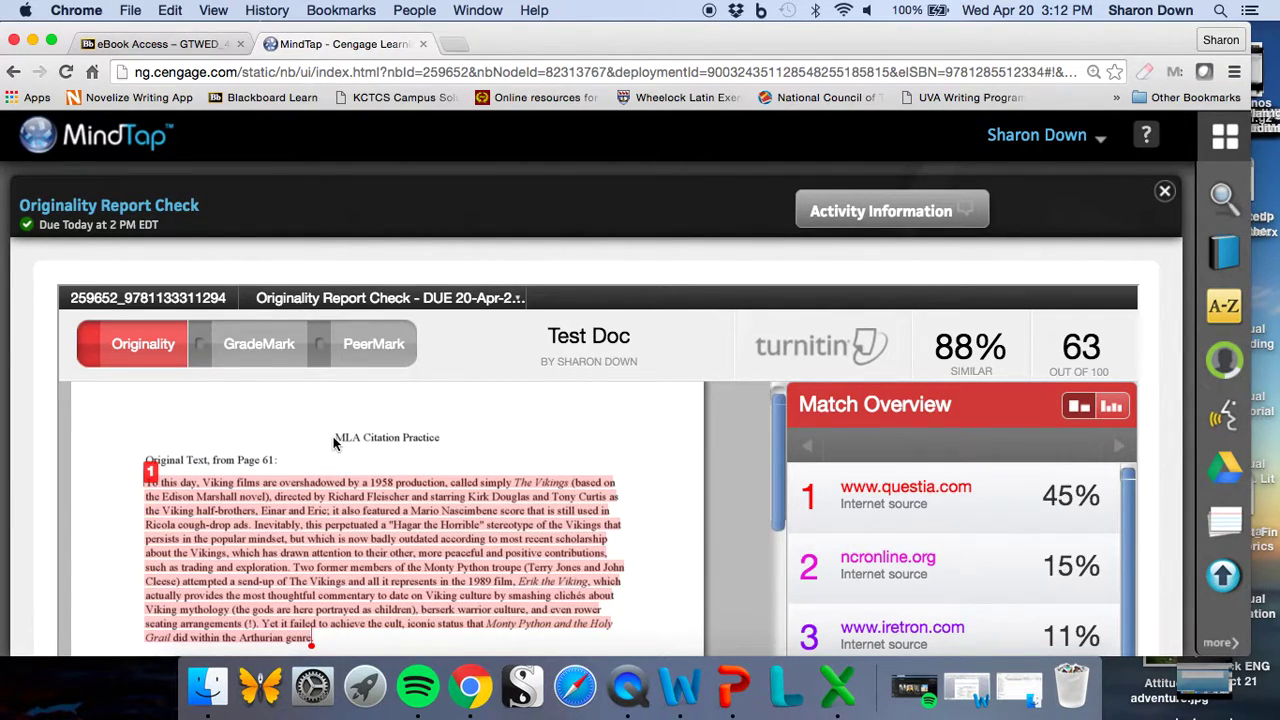
scroll(325, 453, down, 1)
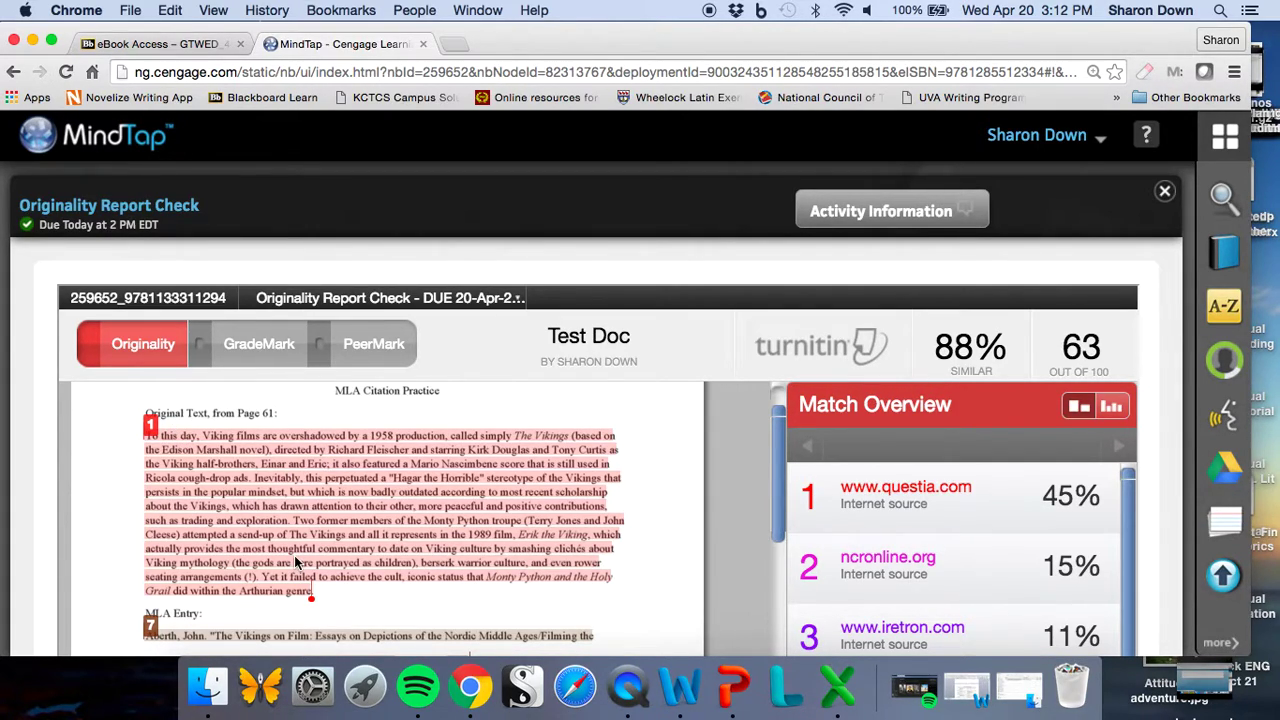
scroll(296, 563, down, 2)
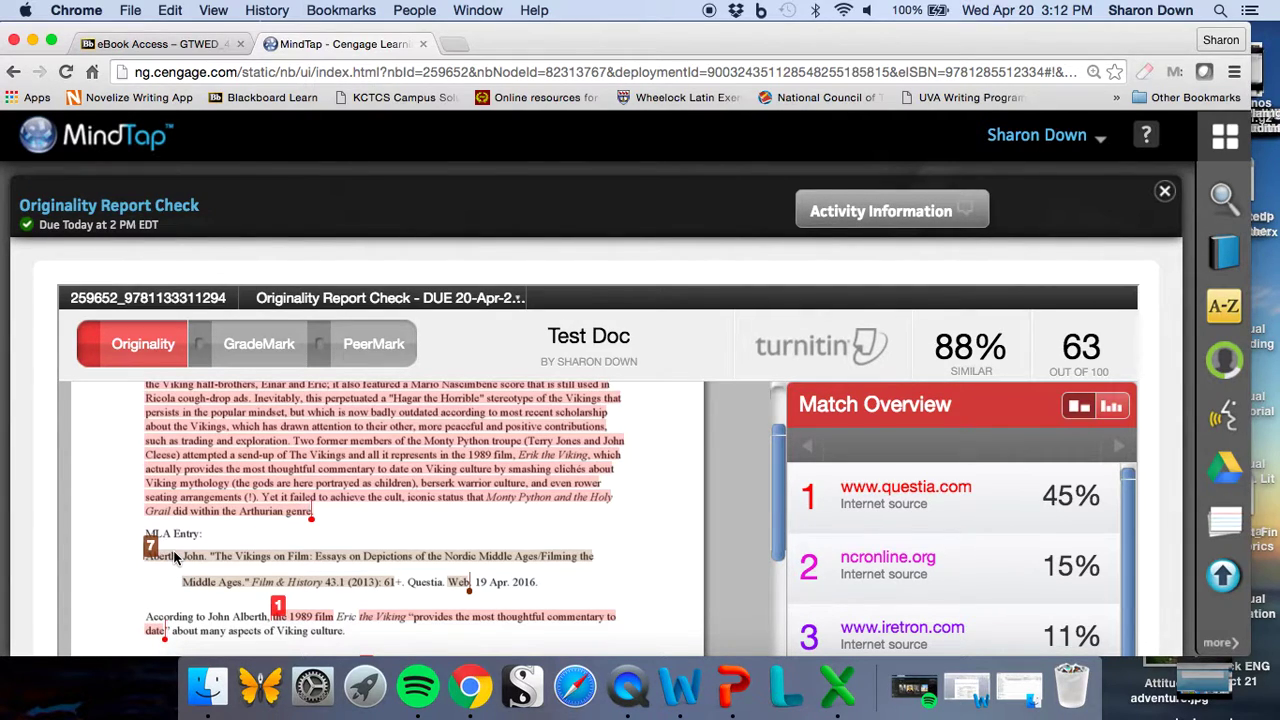
scroll(175, 558, down, 2)
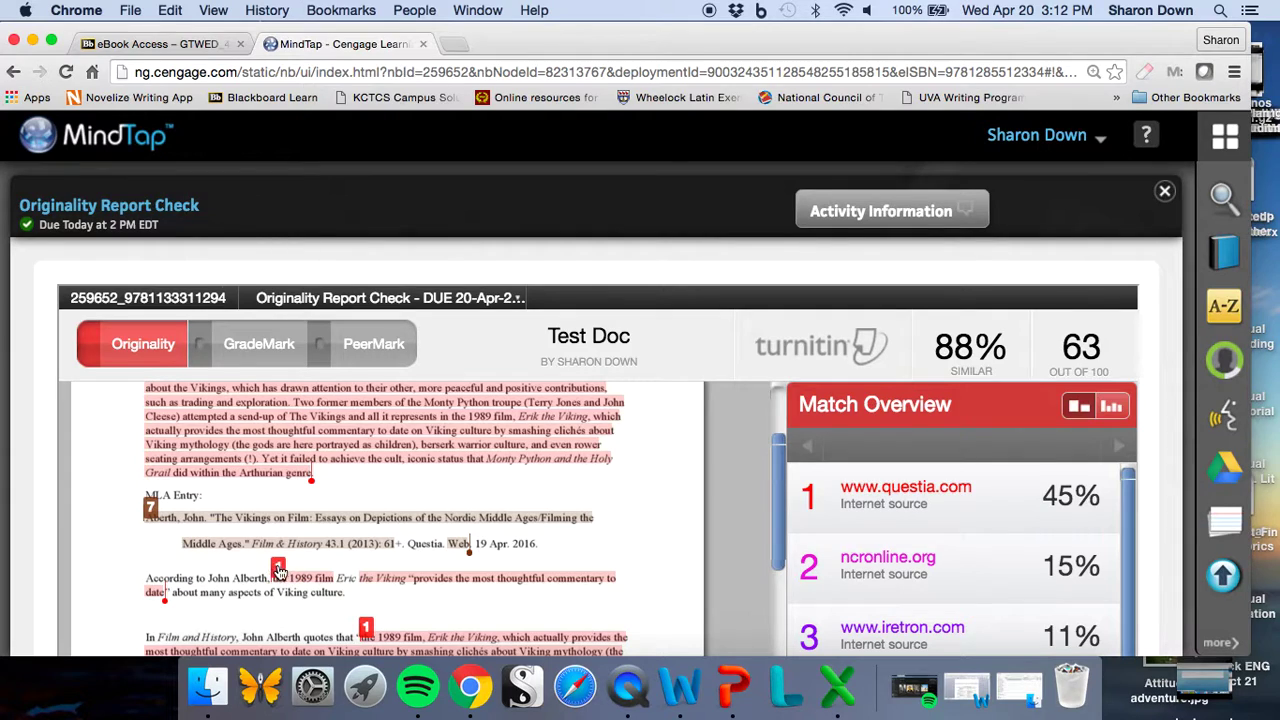
scroll(434, 528, up, 3)
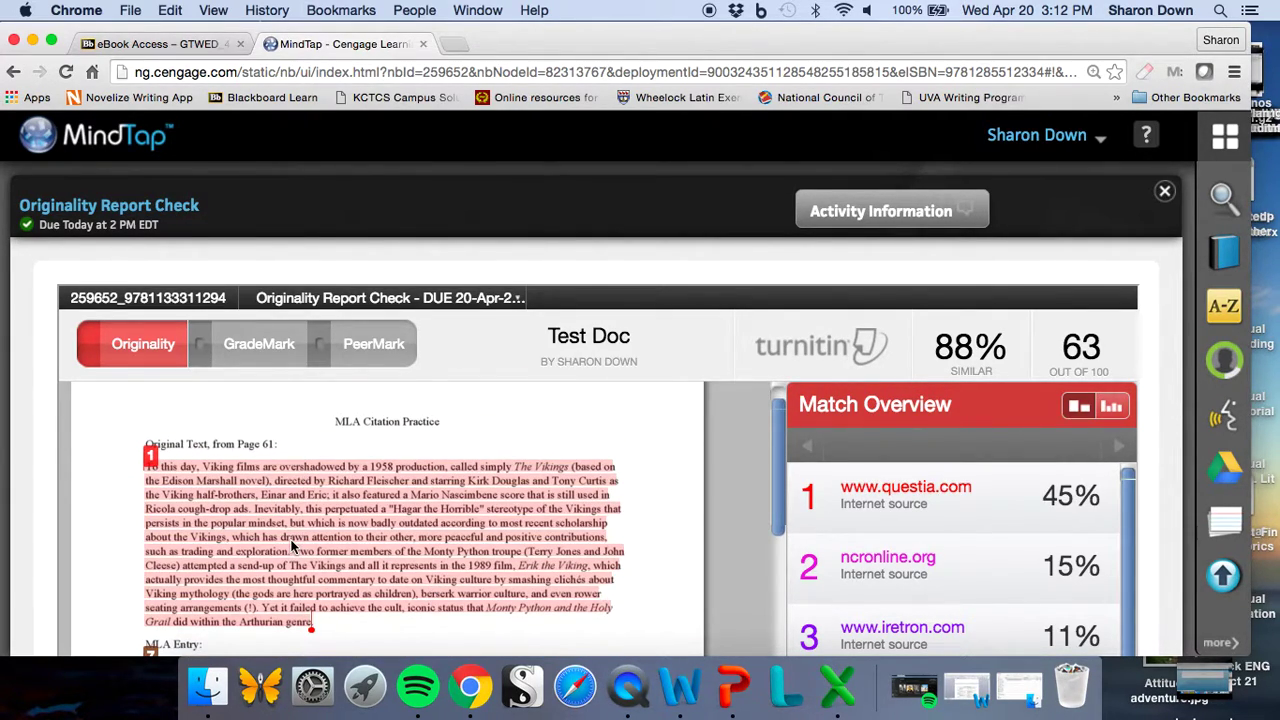
scroll(307, 485, down, 10)
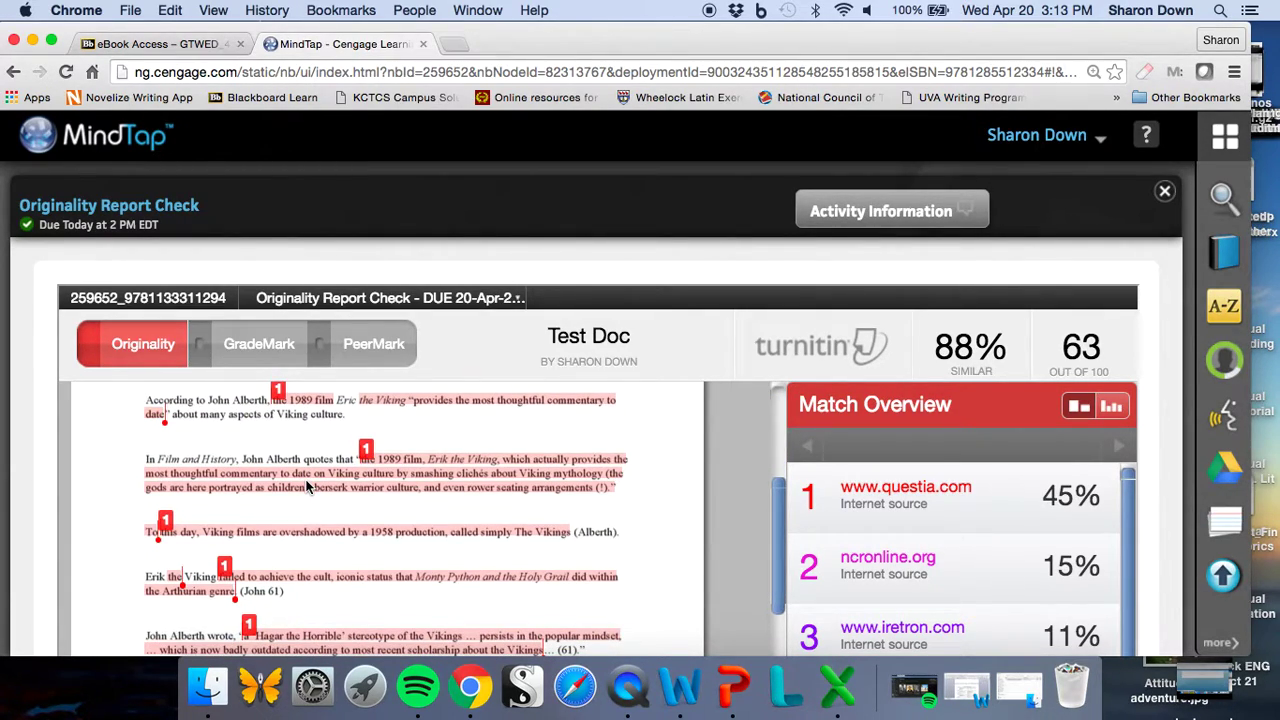
click(297, 400)
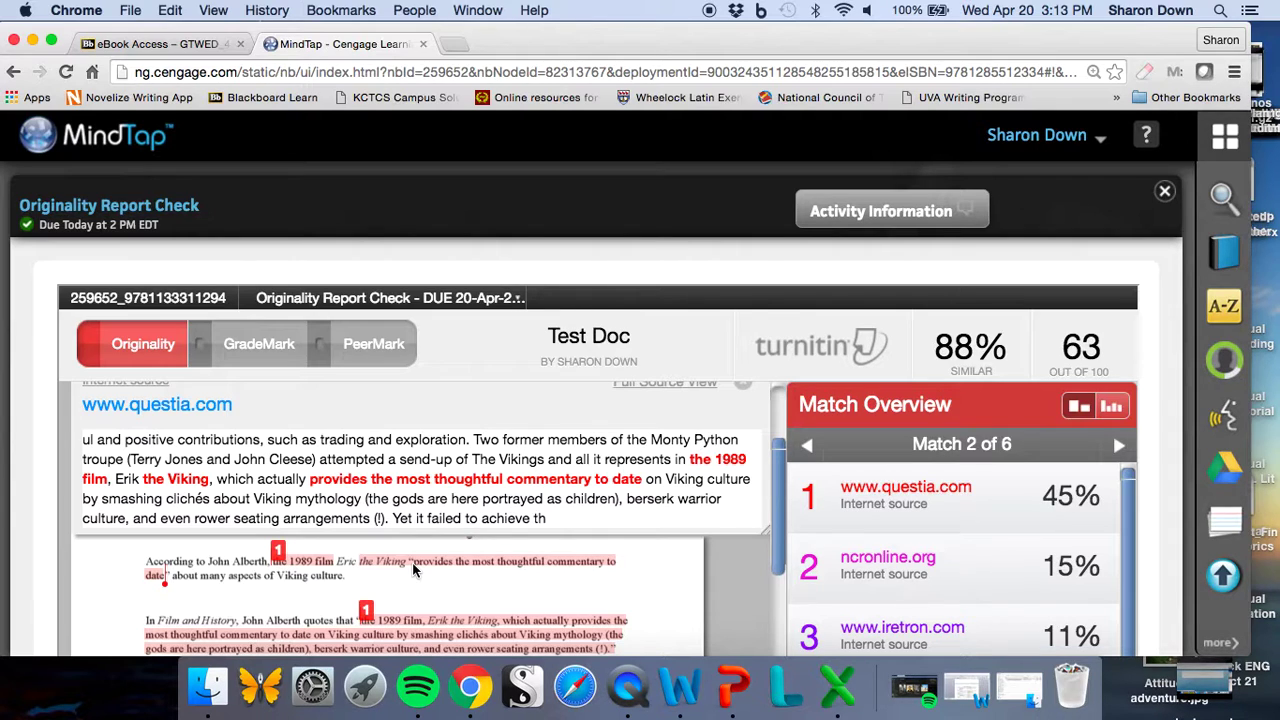
scroll(415, 570, down, 2)
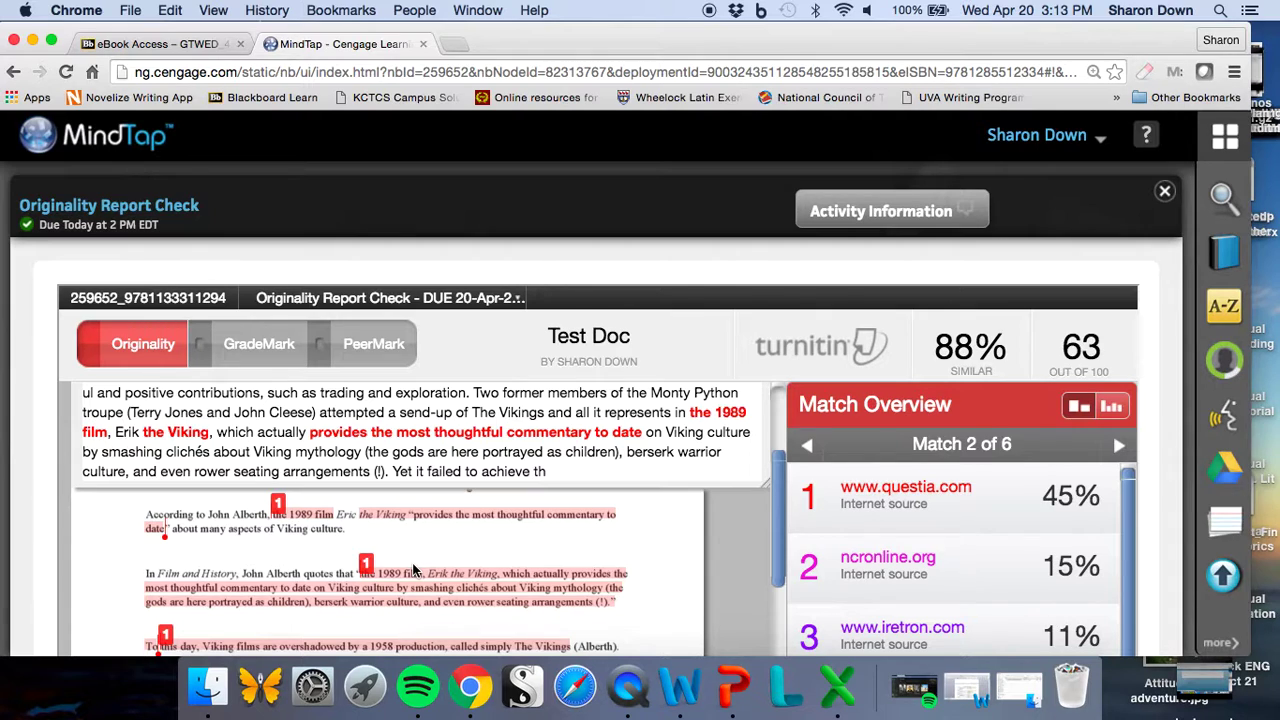
scroll(415, 570, down, 5)
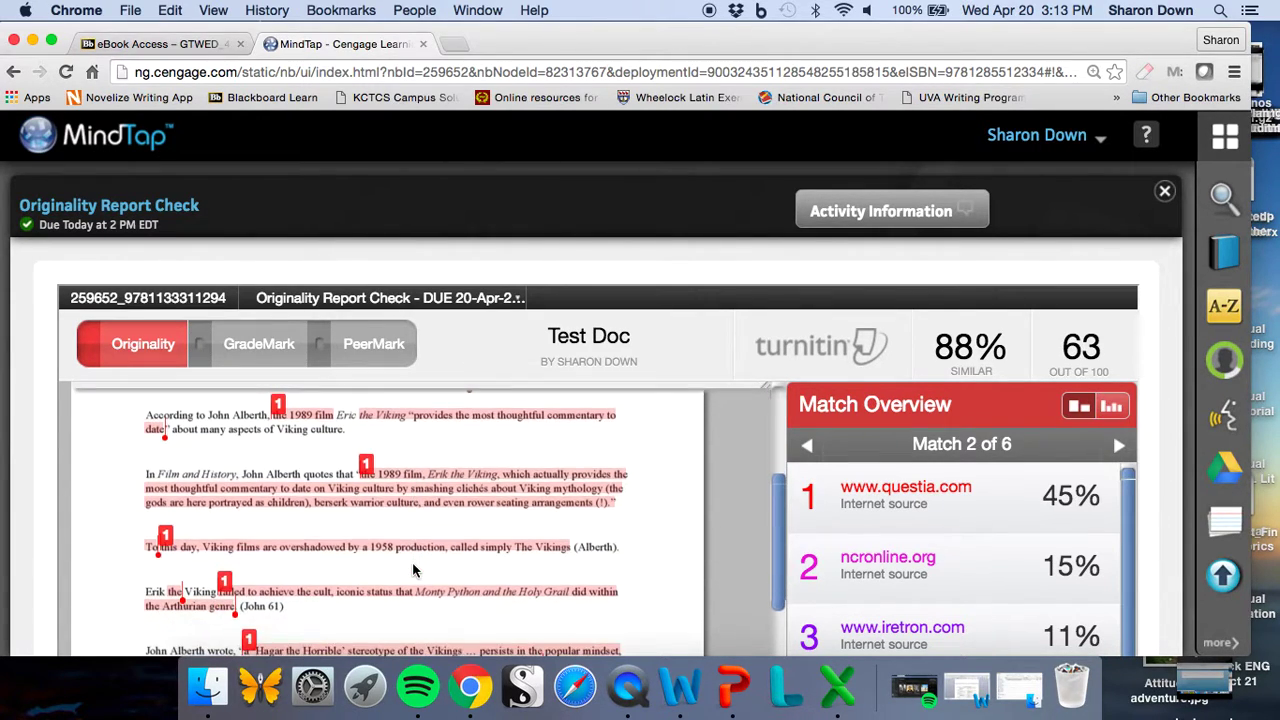
scroll(415, 570, up, 1)
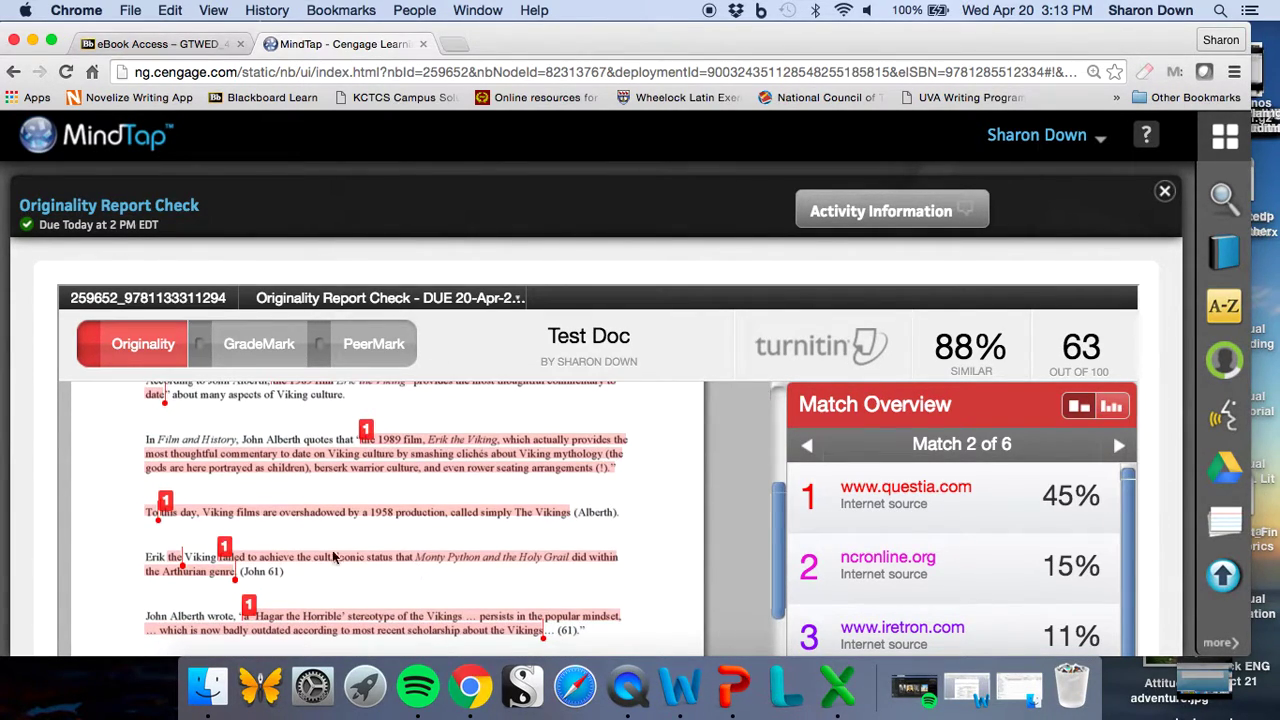
click(419, 437)
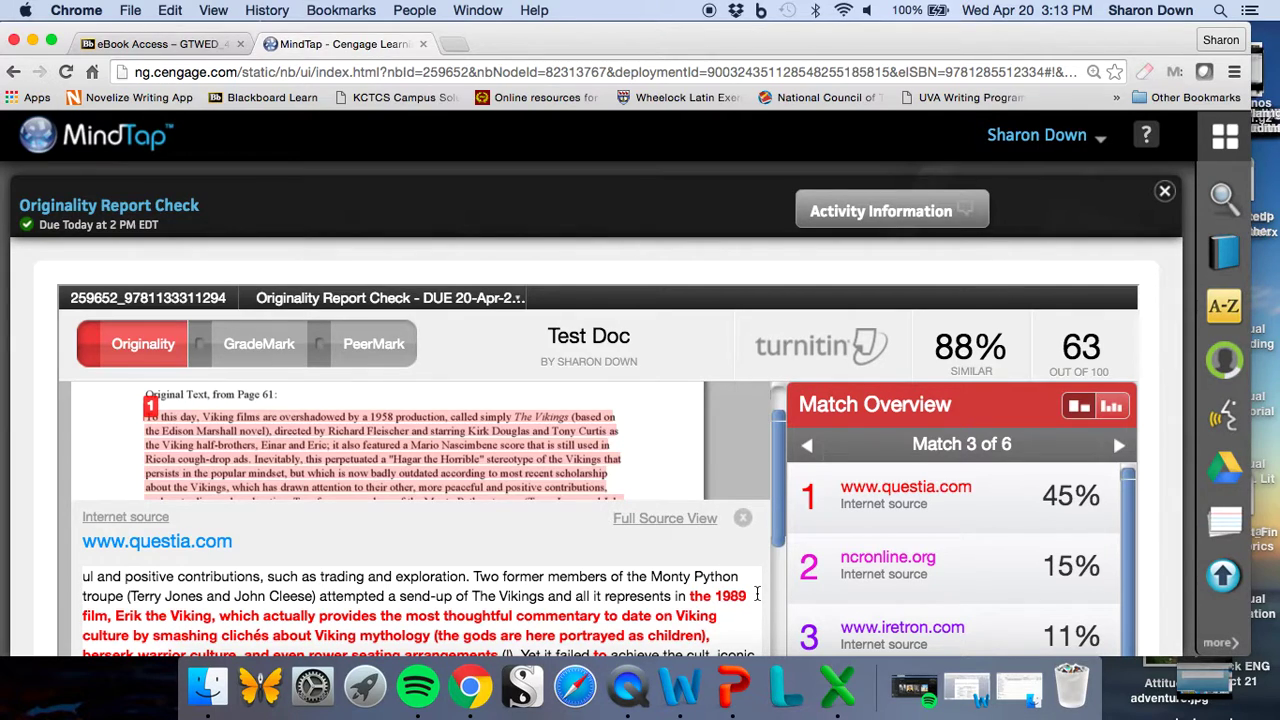
scroll(776, 585, down, 1)
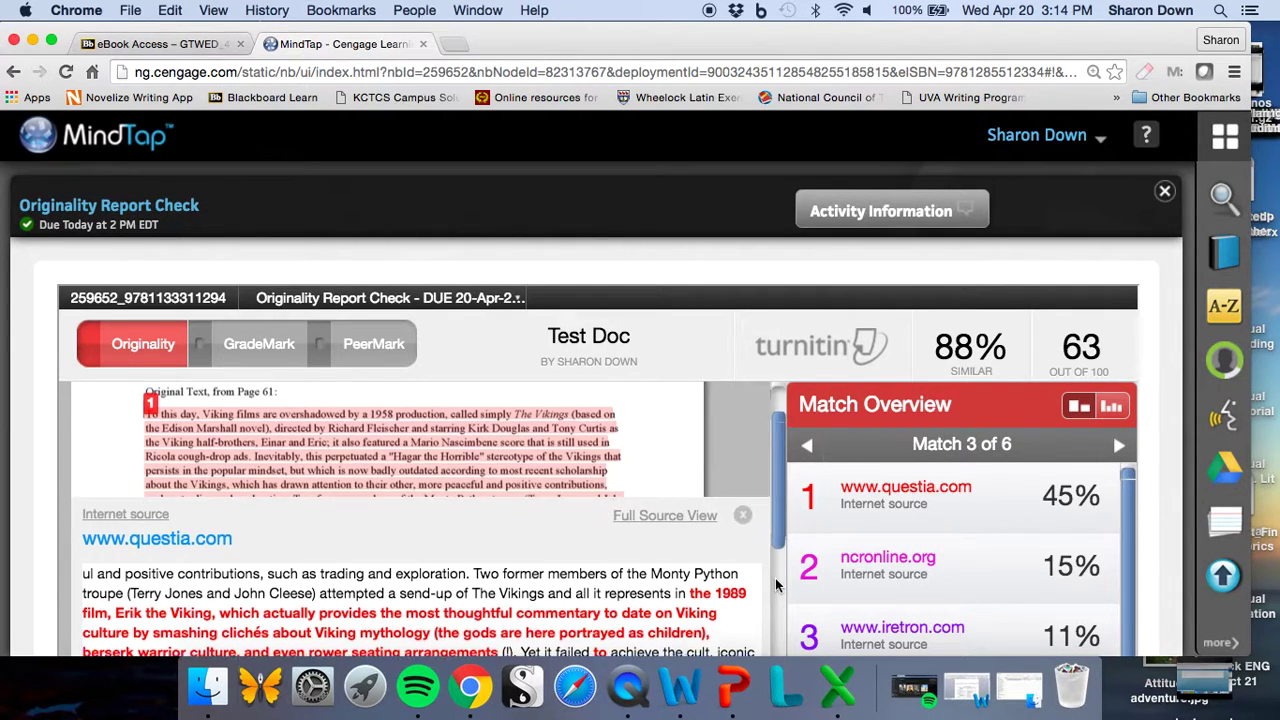
scroll(775, 580, down, 5)
scroll(775, 580, up, 2)
scroll(775, 585, down, 1)
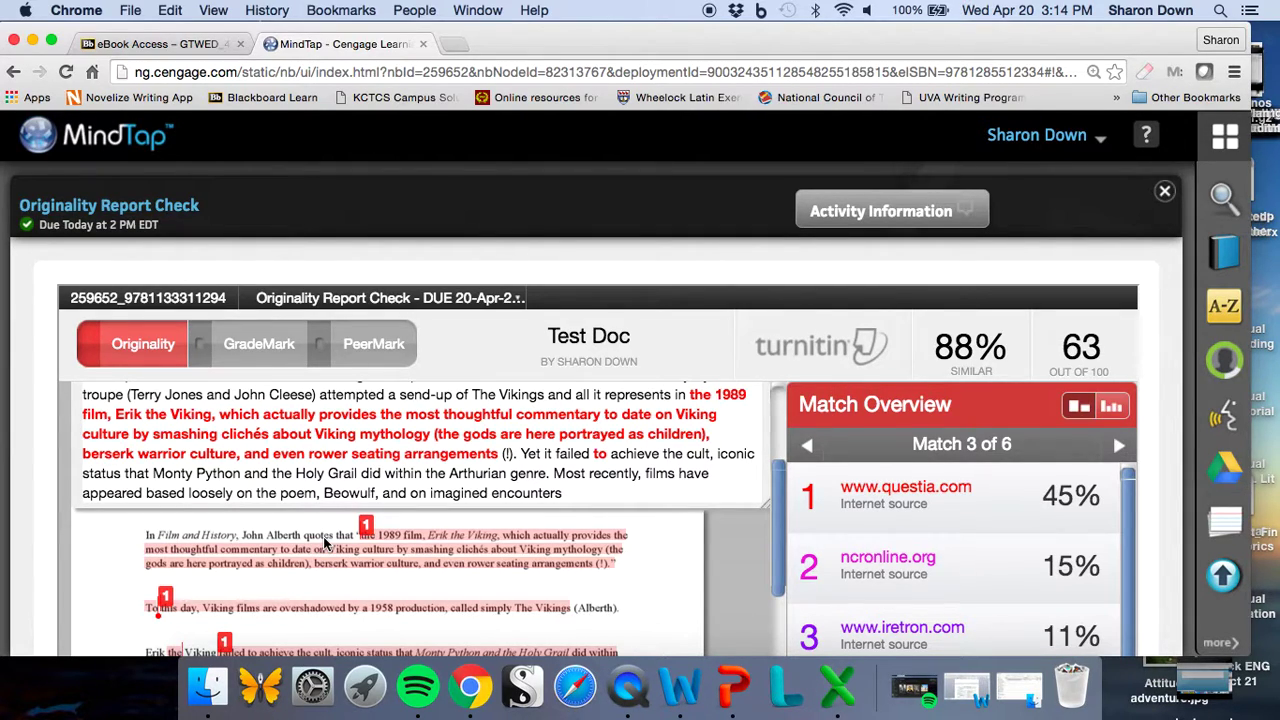
click(462, 566)
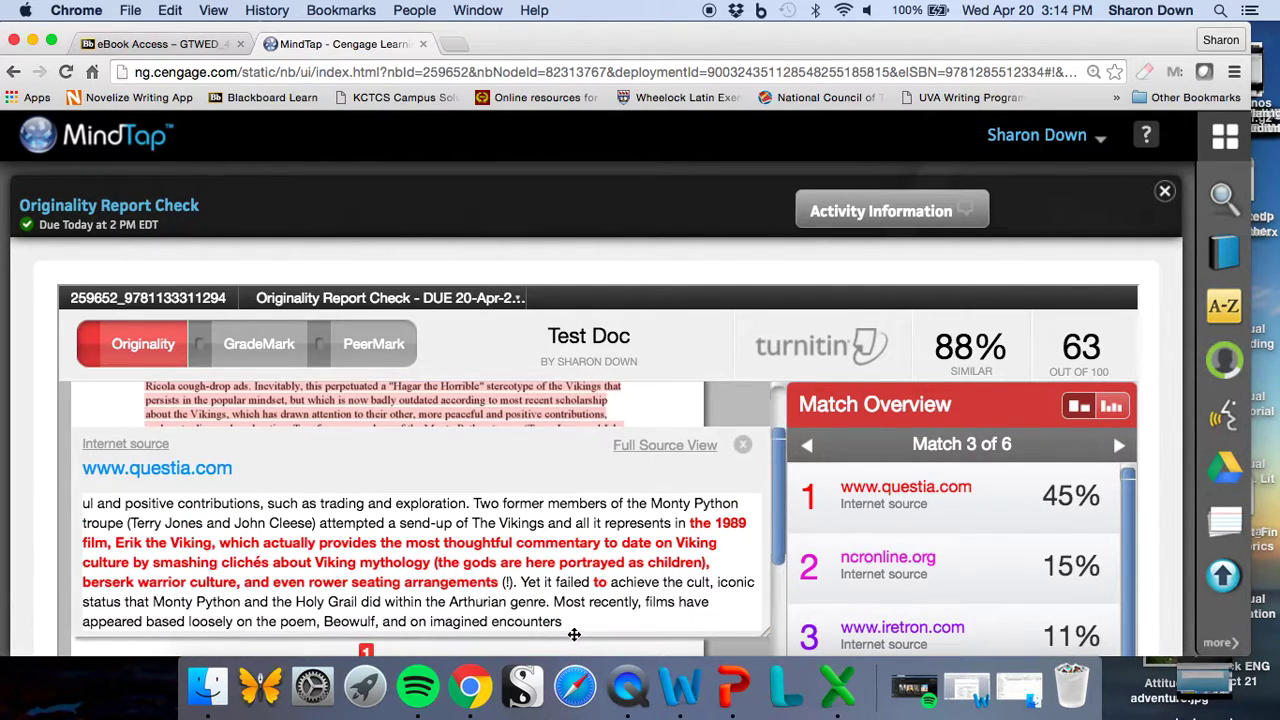
click(750, 450)
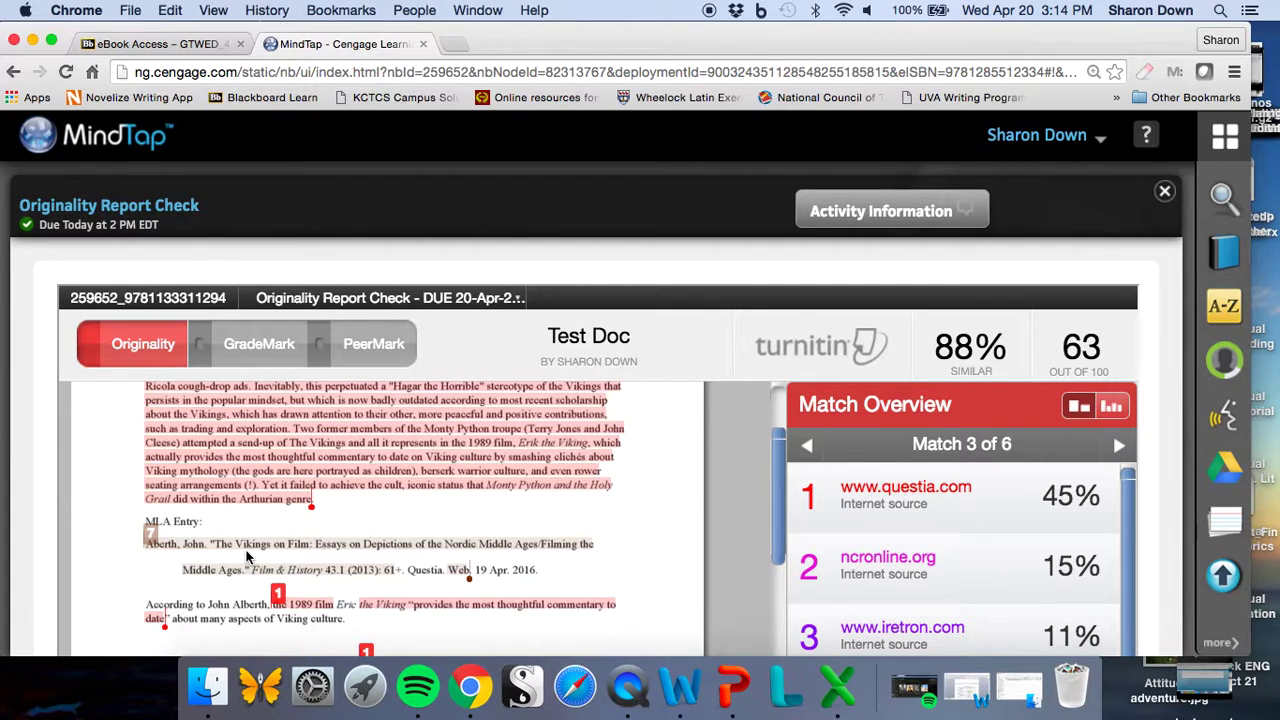
Examine the remaining highlighted quotations through page 2 of the paper and the list of matched sources in the Match Overview
scroll(247, 557, down, 5)
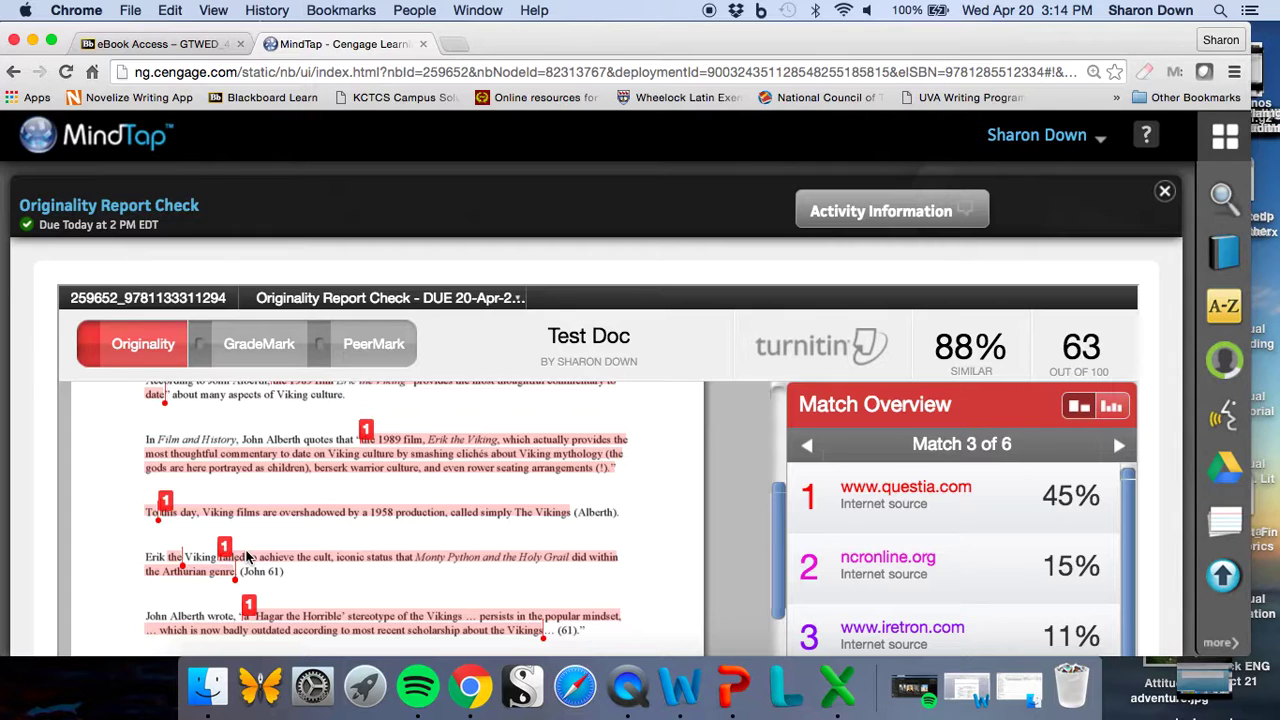
scroll(247, 557, down, 2)
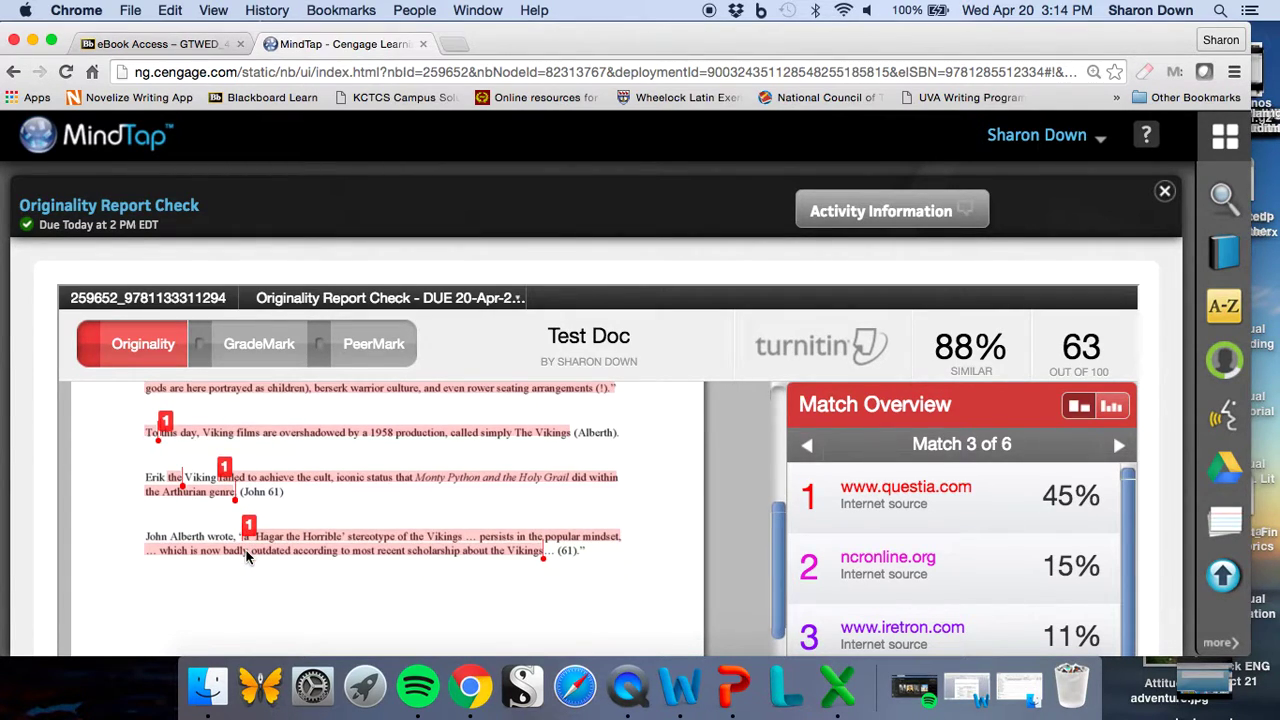
scroll(247, 557, down, 5)
scroll(247, 557, down, 3)
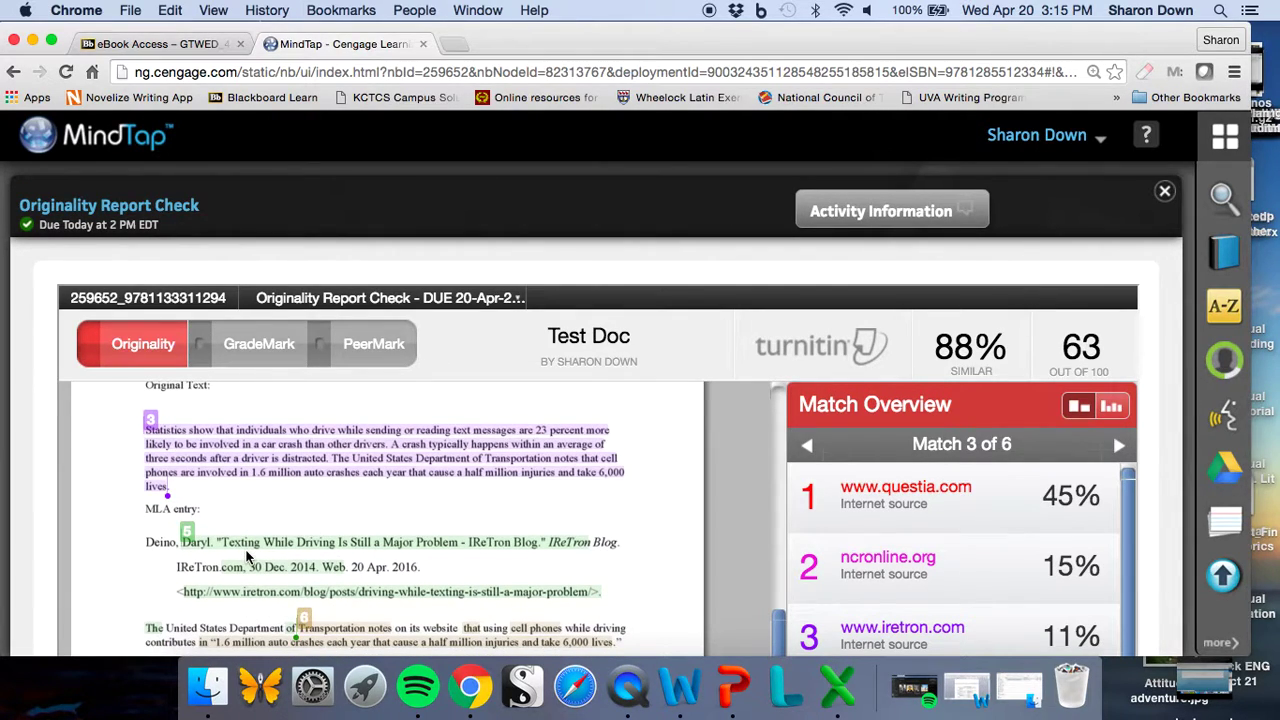
scroll(247, 557, down, 1)
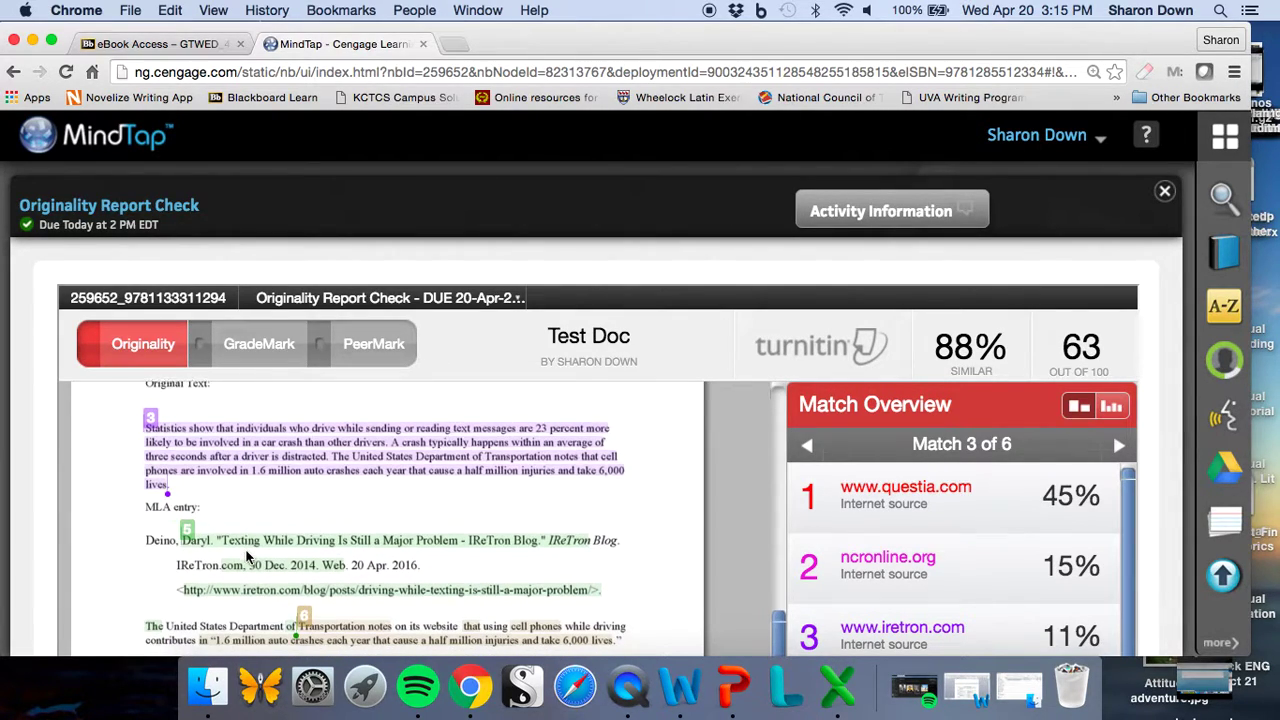
scroll(247, 557, down, 1)
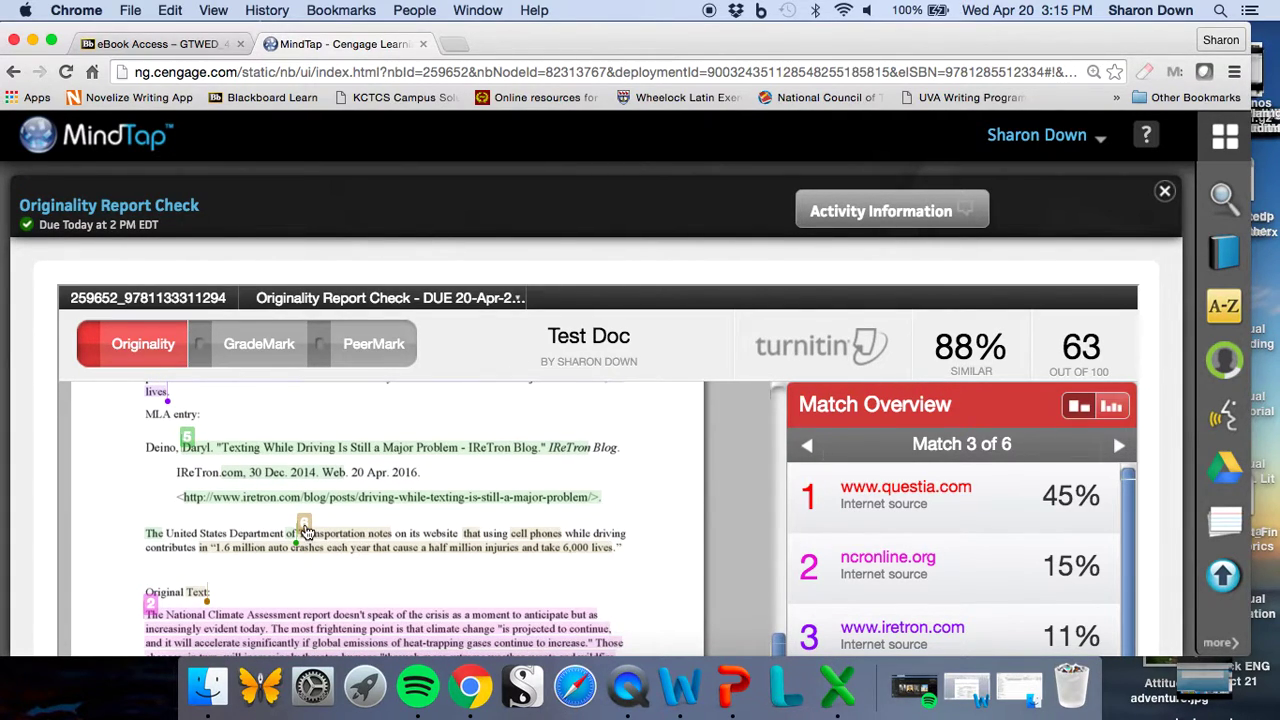
scroll(930, 567, down, 1)
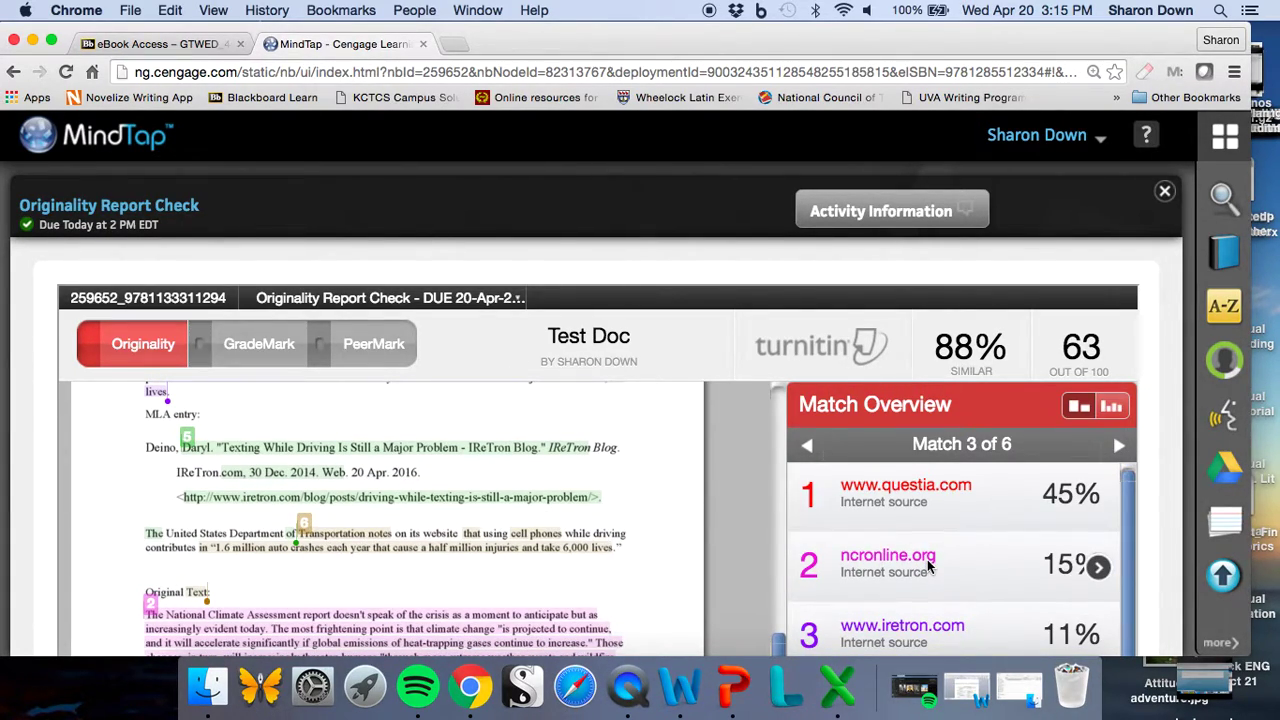
scroll(1147, 590, down, 1)
scroll(1147, 590, down, 5)
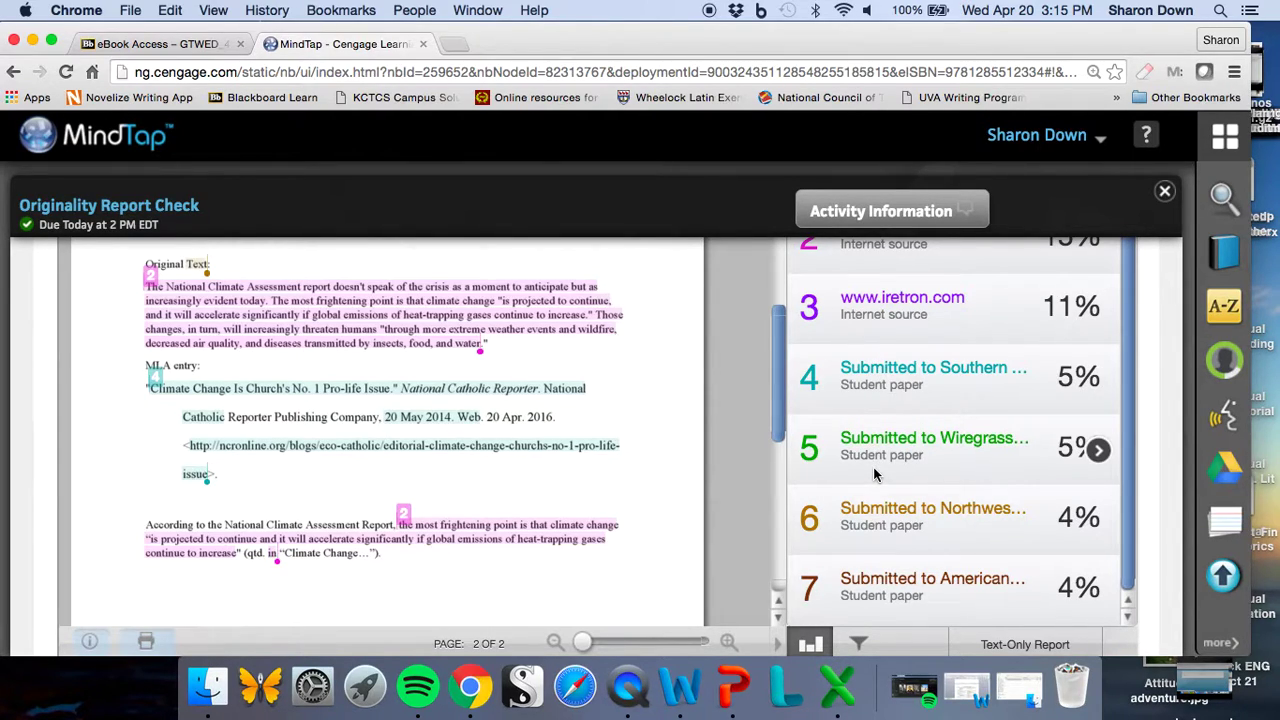
View the student-paper source for match 6 on the "1.6 million auto crashes" quotation, and close the source excerpt
scroll(565, 448, up, 5)
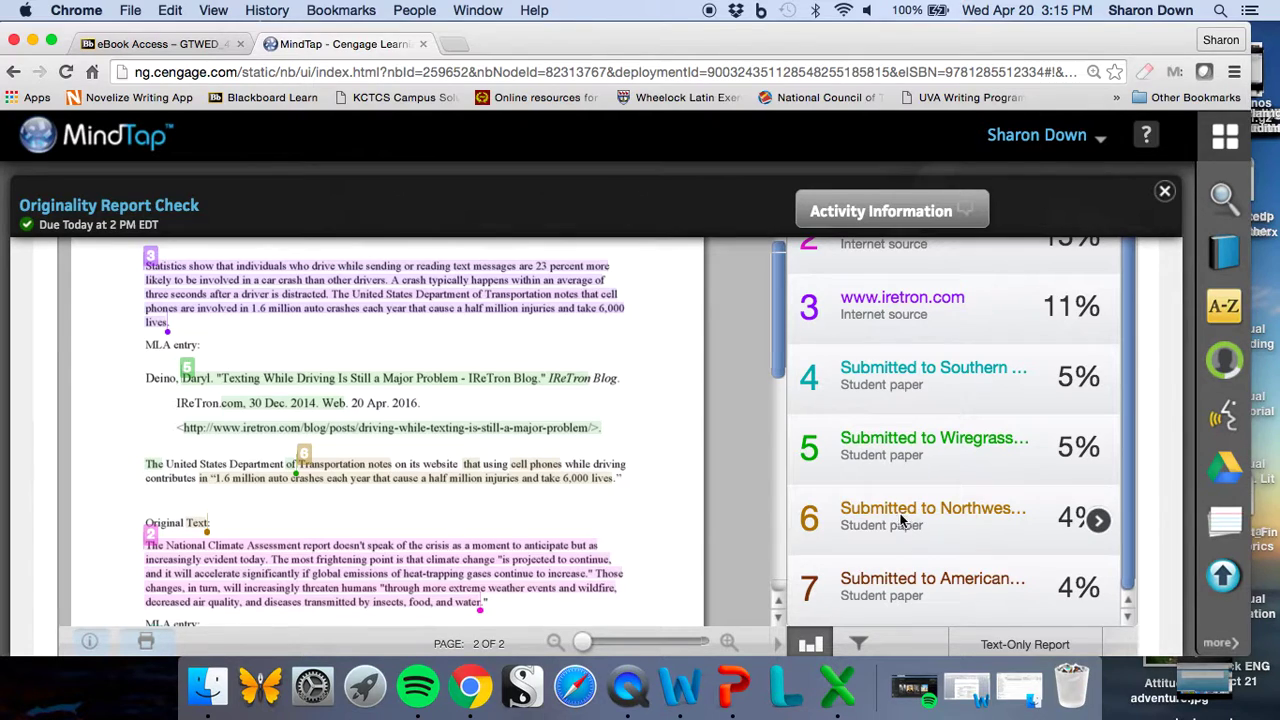
click(351, 468)
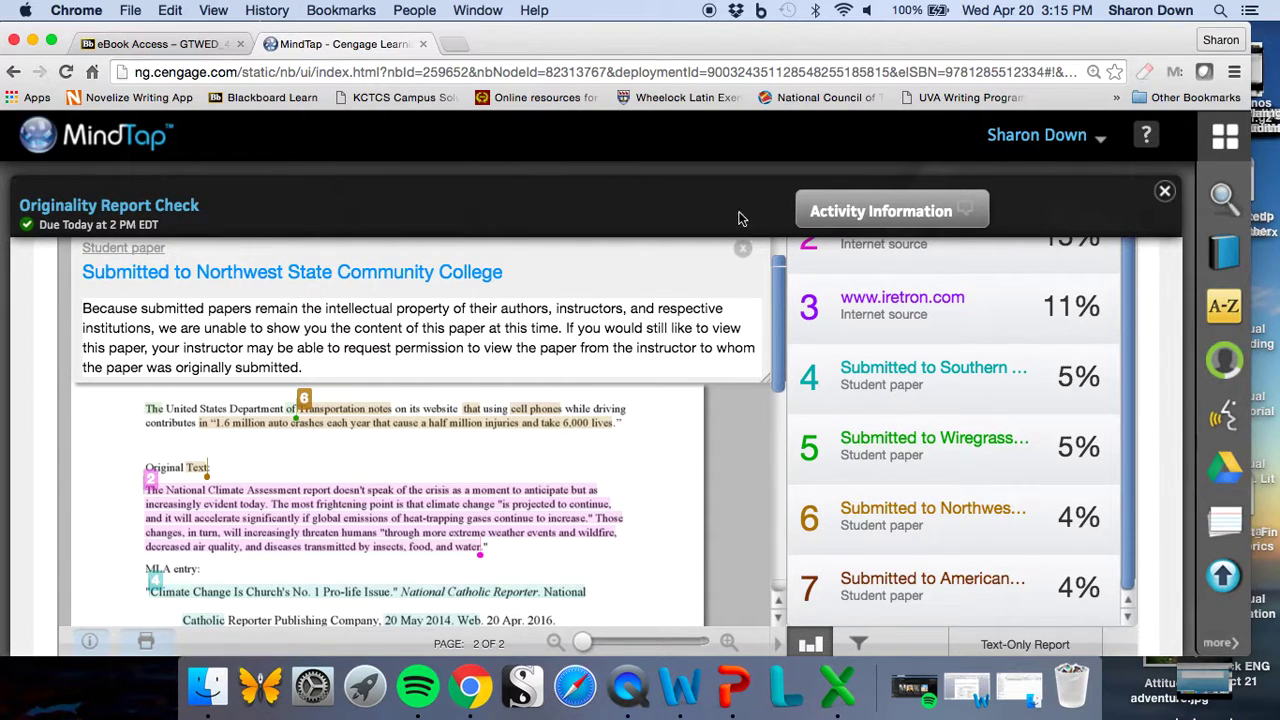
click(743, 250)
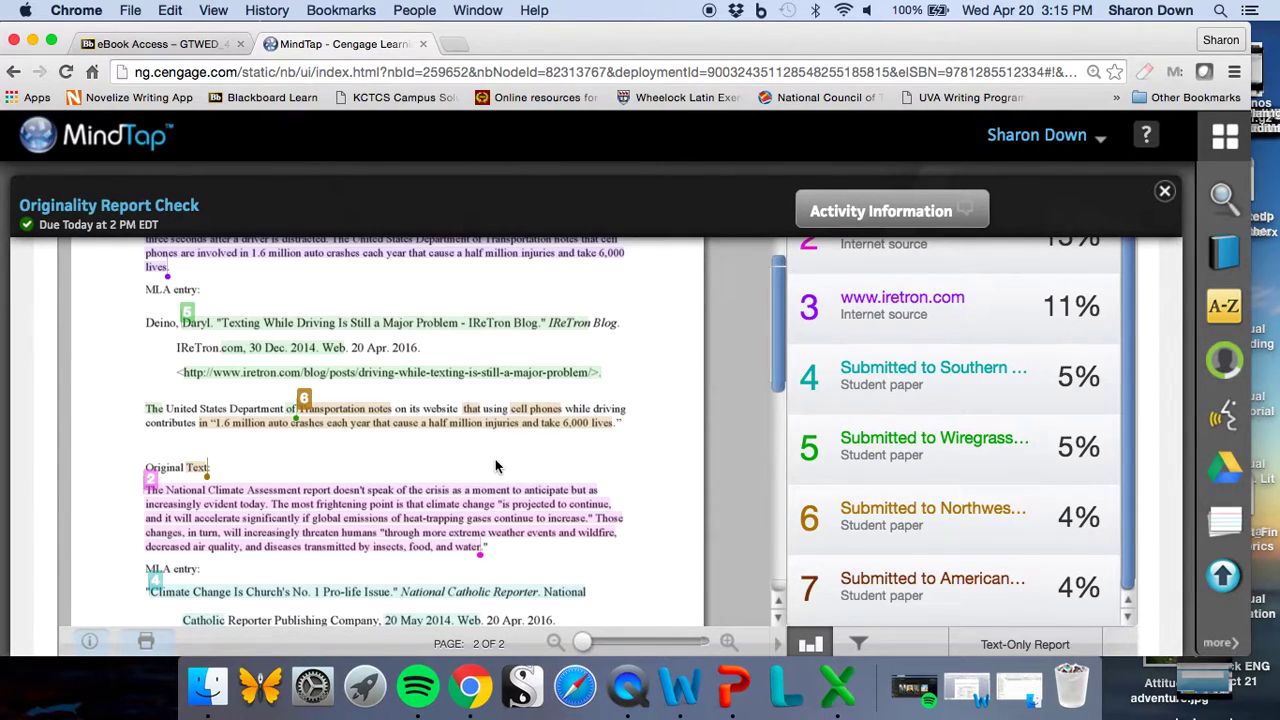
Compare the texting-while-driving original text with its MLA entry and the quoted sentence about the United States Department of Transportation
scroll(495, 466, up, 3)
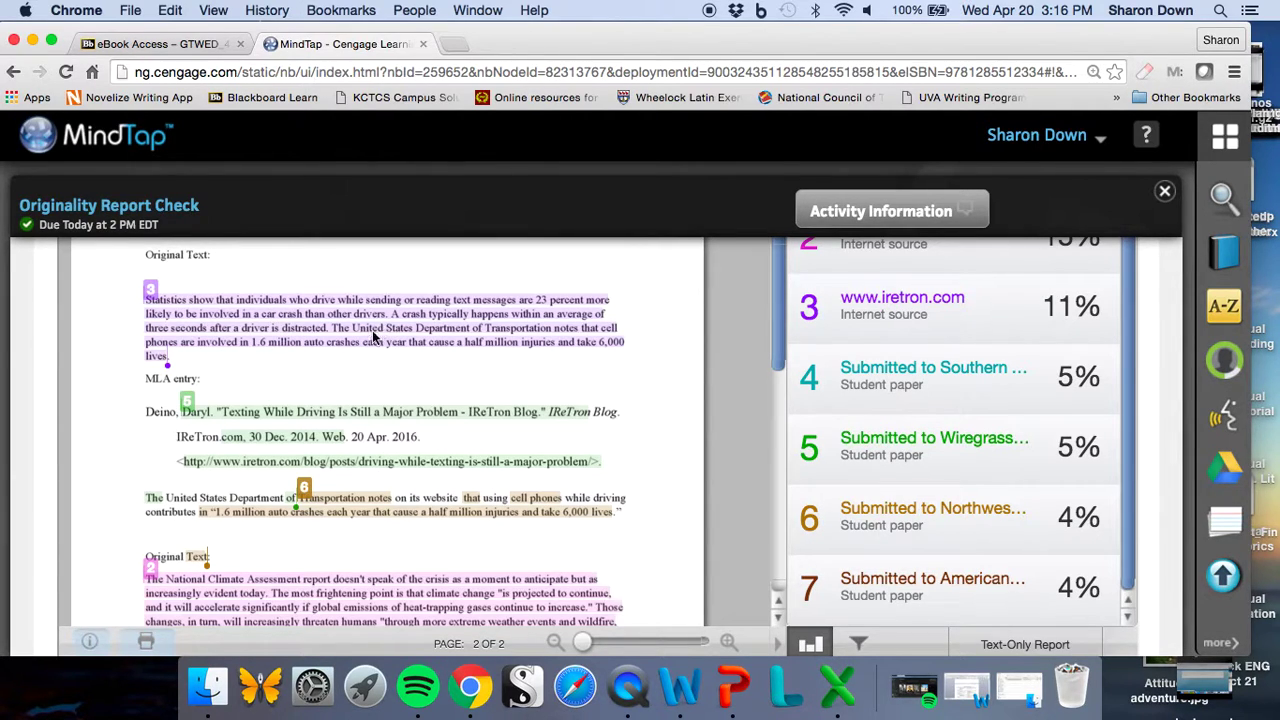
scroll(375, 336, down, 2)
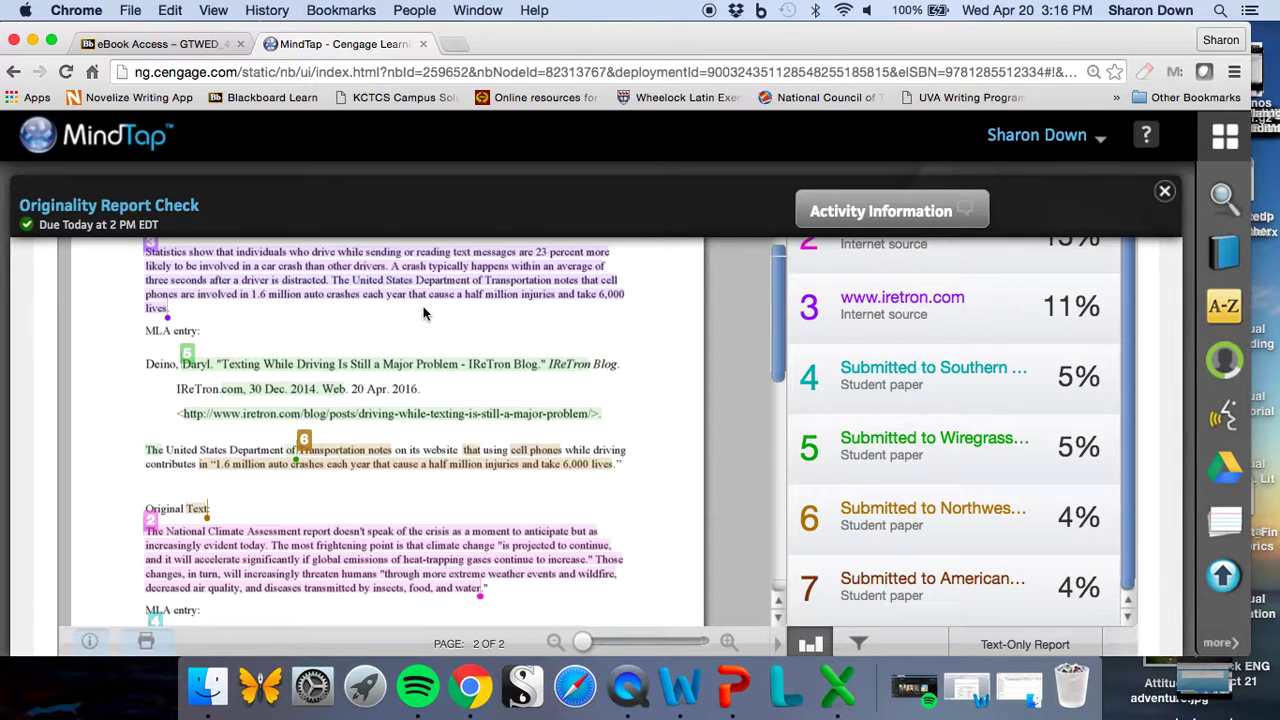
scroll(450, 380, down, 1)
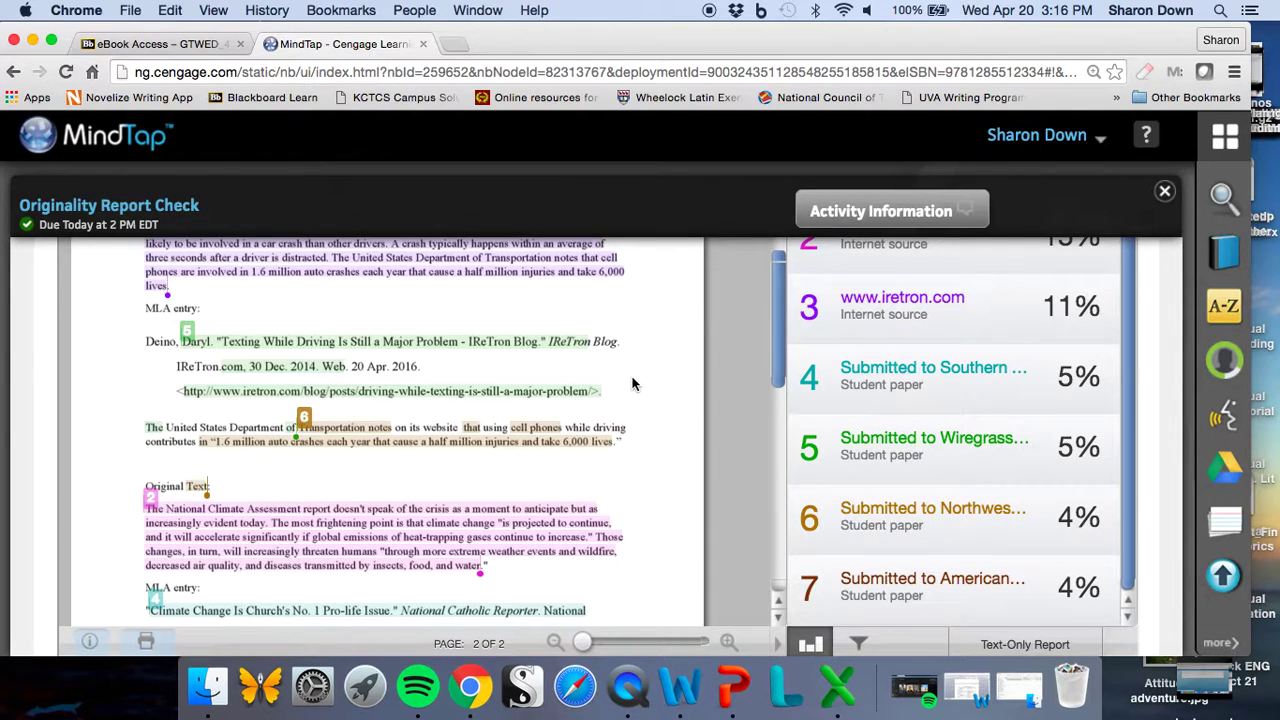
Compare the National Climate Assessment original text with its MLA entry and the quotation cited as "qtd. in 'Climate Change…'"
scroll(632, 383, down, 5)
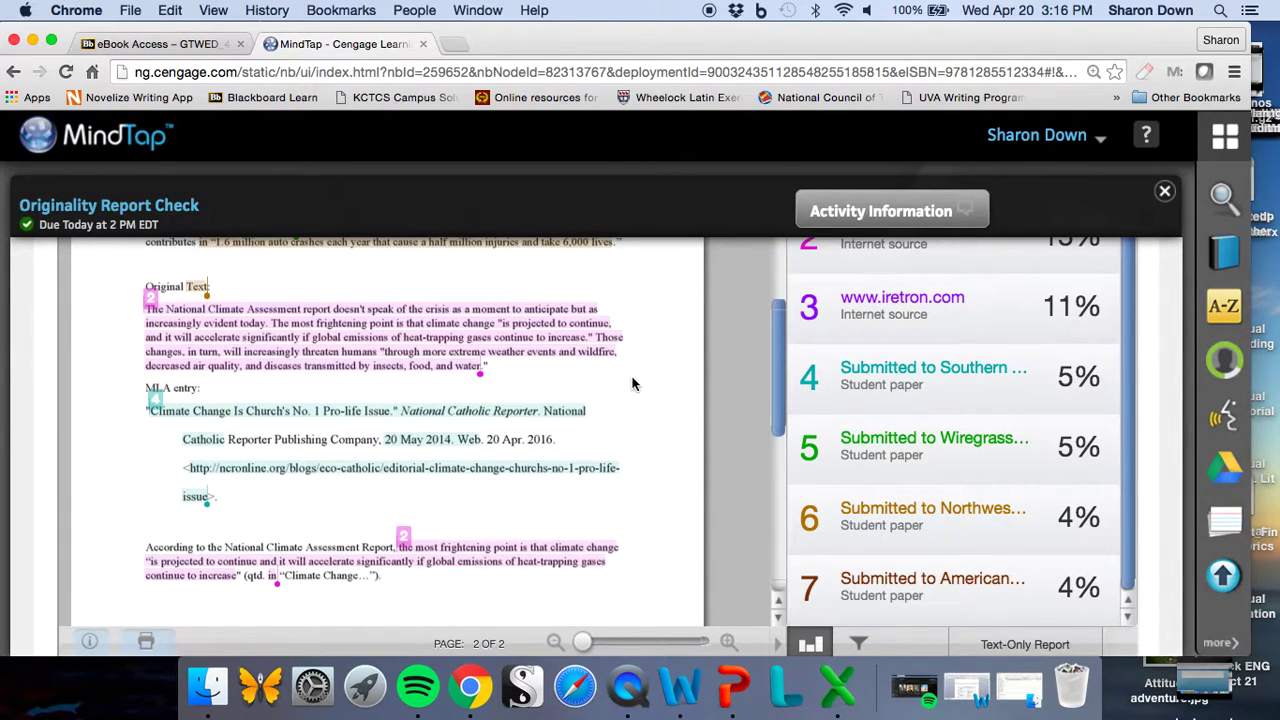
scroll(632, 383, down, 1)
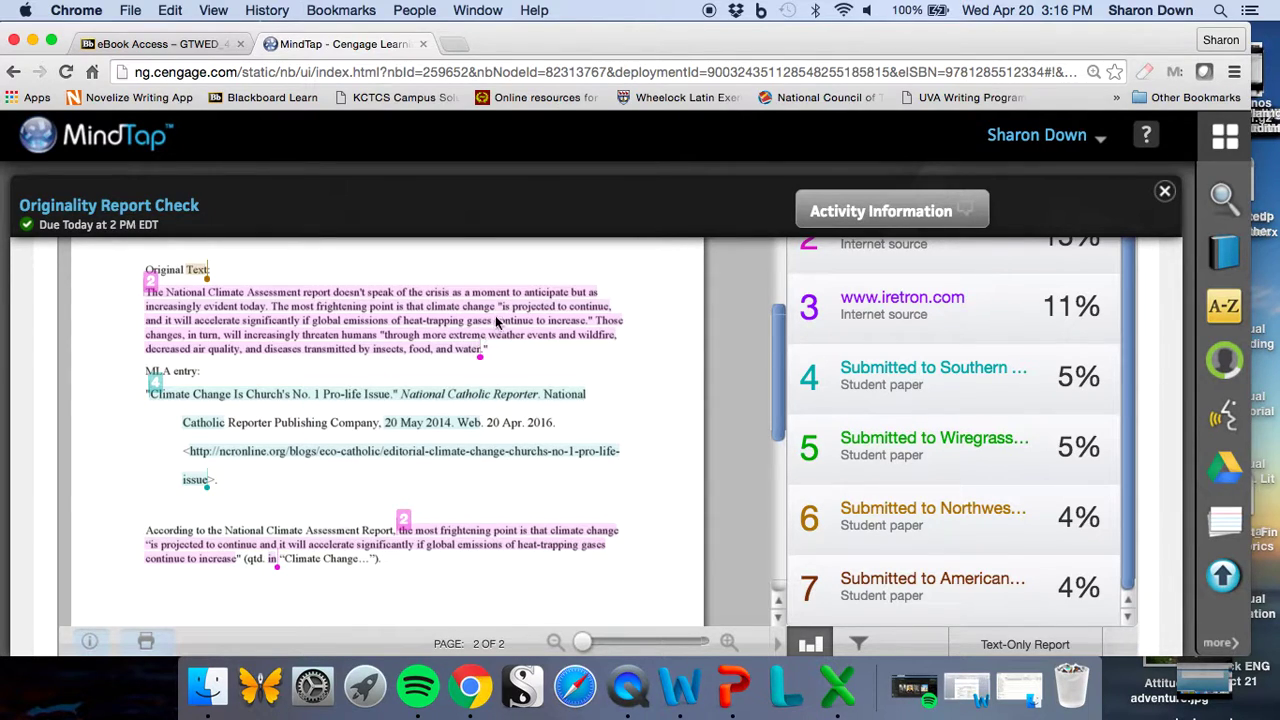
scroll(486, 389, down, 1)
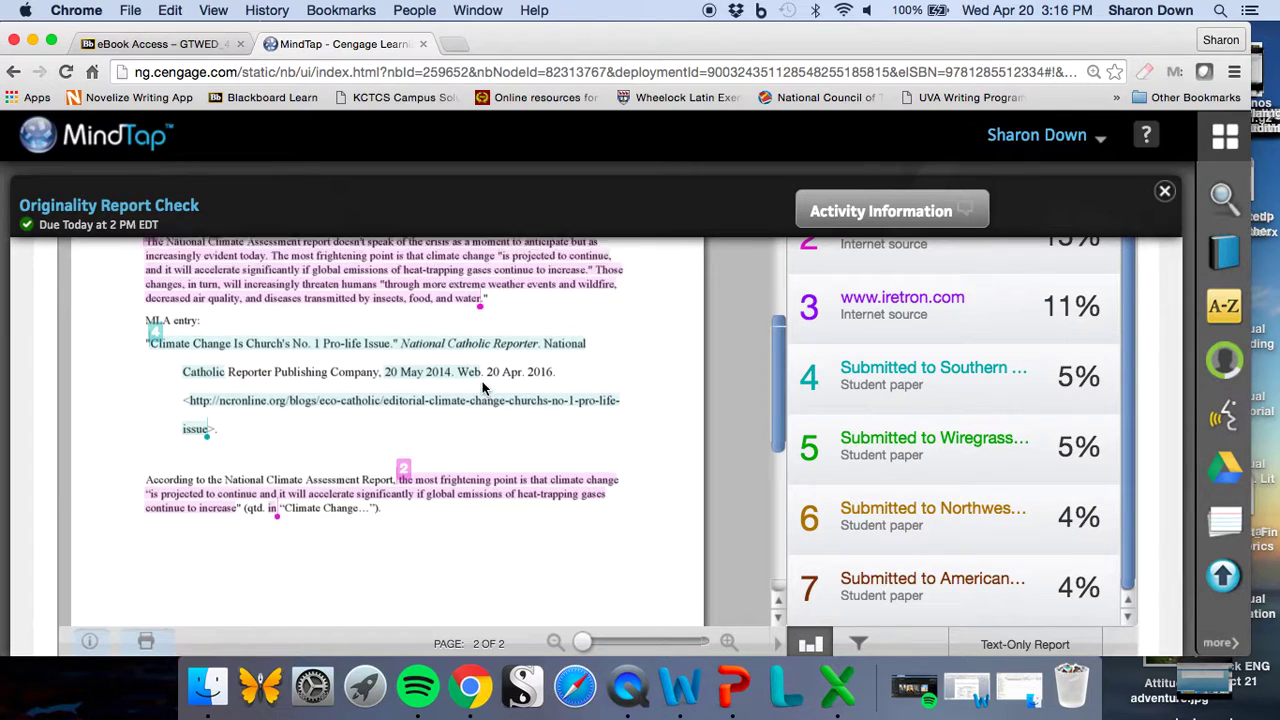
scroll(482, 389, up, 2)
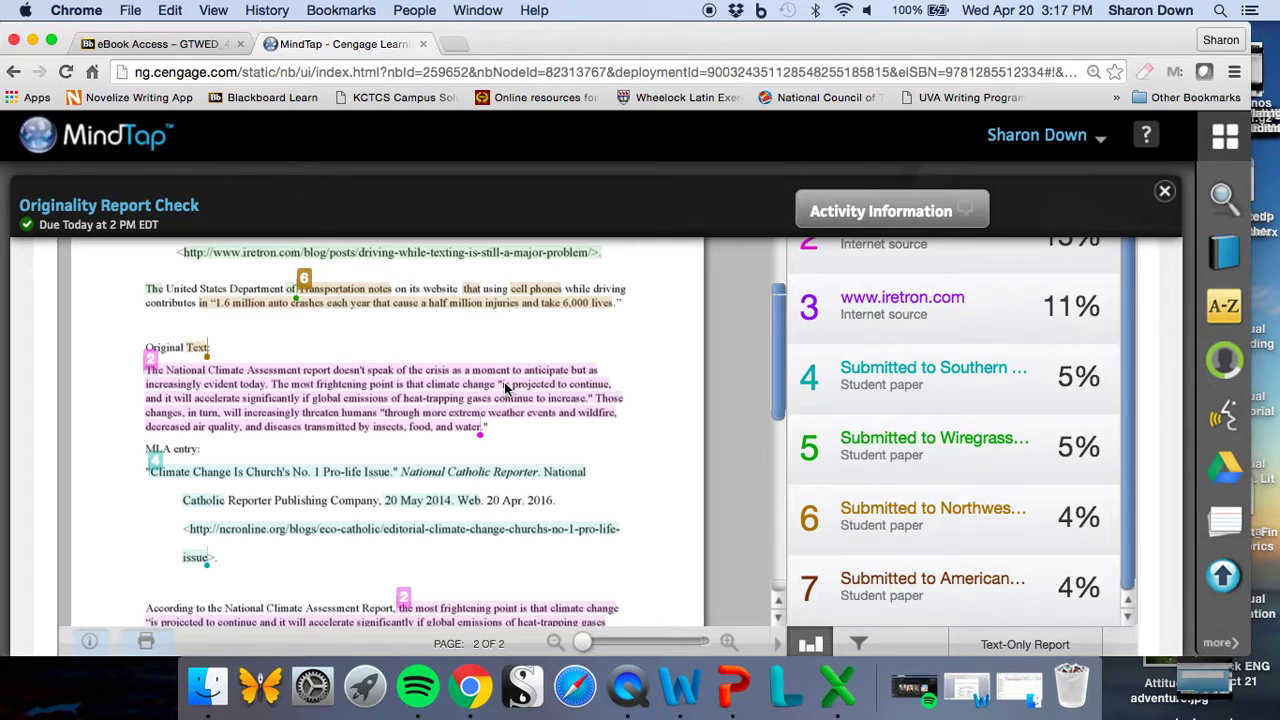
scroll(505, 388, down, 3)
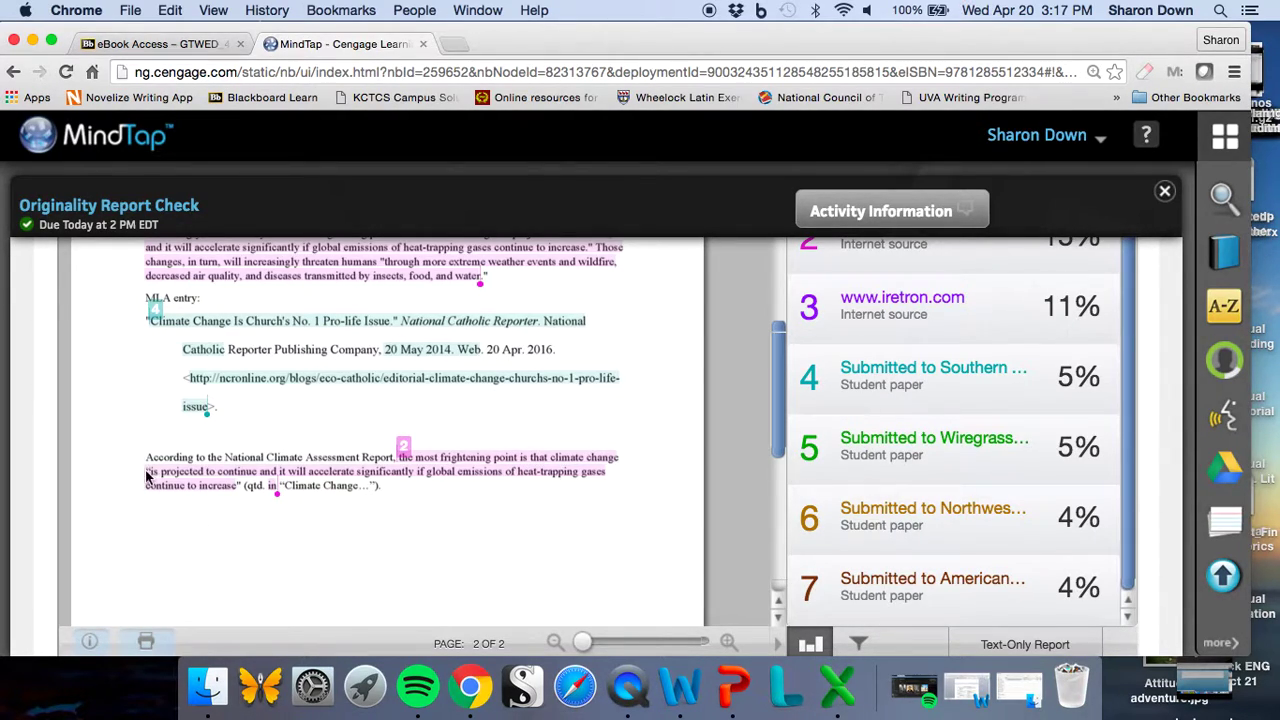
scroll(500, 460, up, 2)
scroll(500, 460, up, 1)
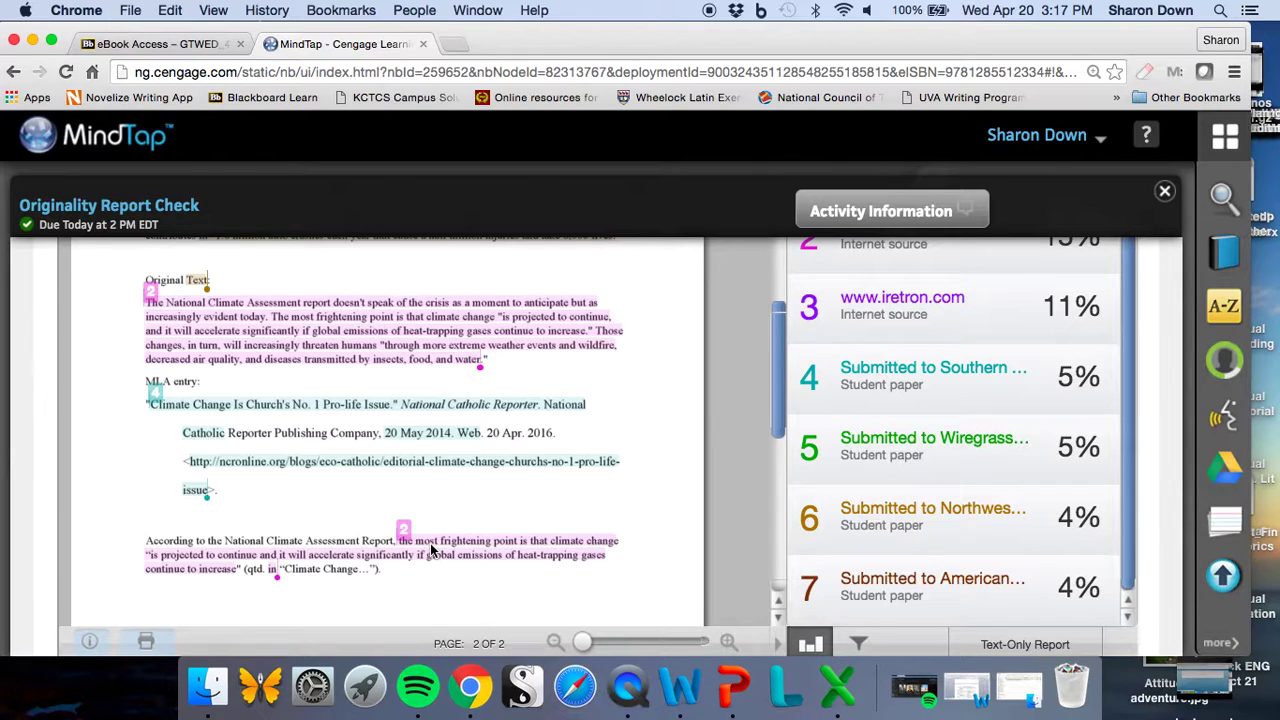
scroll(432, 549, down, 1)
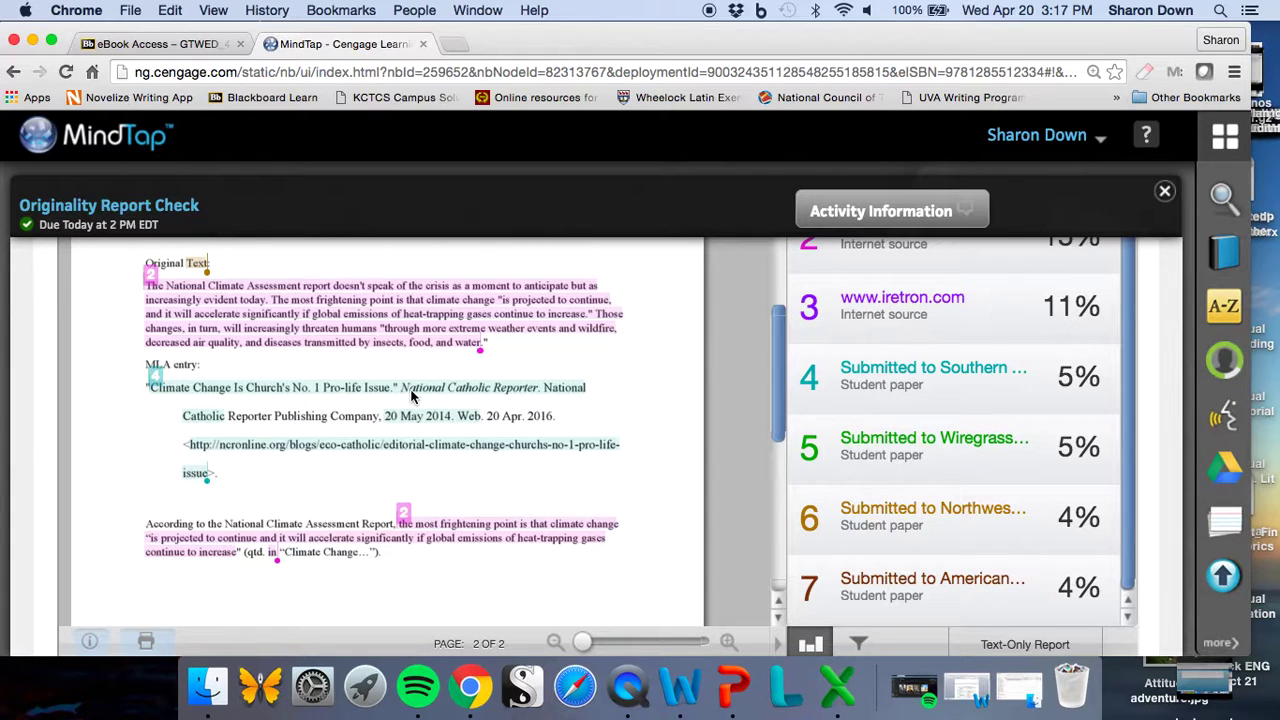
scroll(476, 484, down, 1)
scroll(476, 484, up, 3)
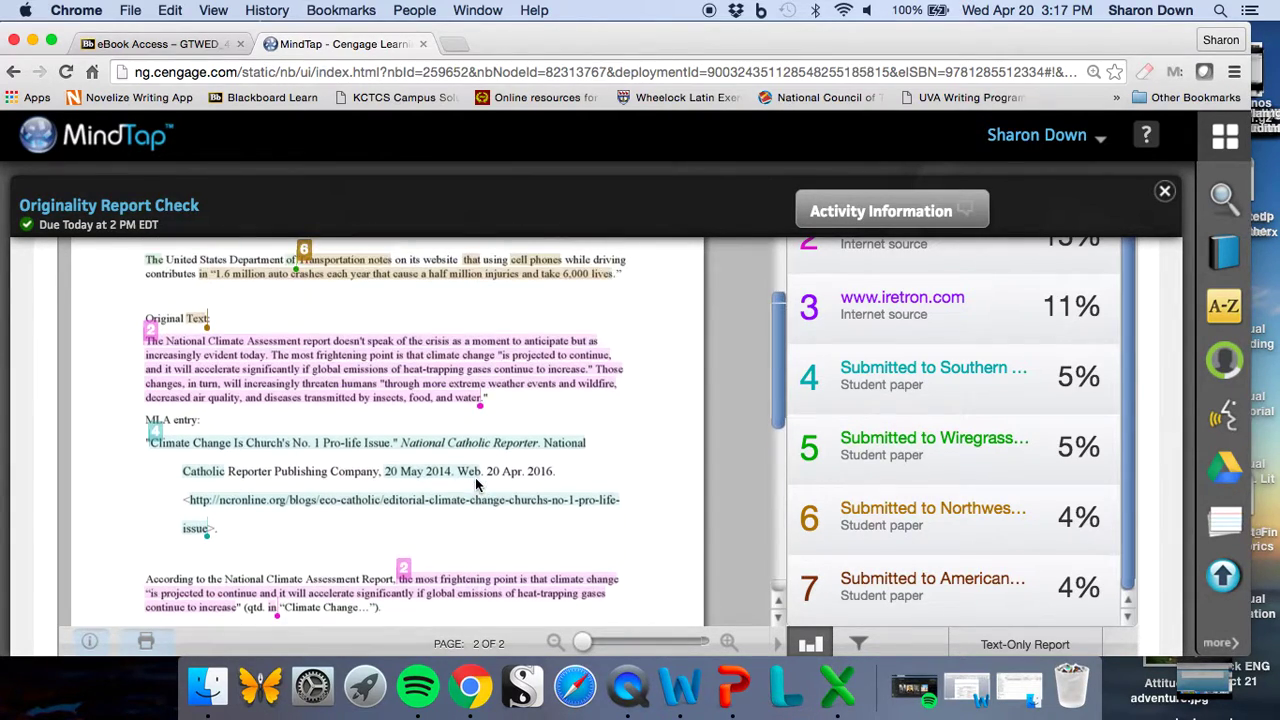
scroll(475, 484, down, 1)
scroll(442, 549, down, 1)
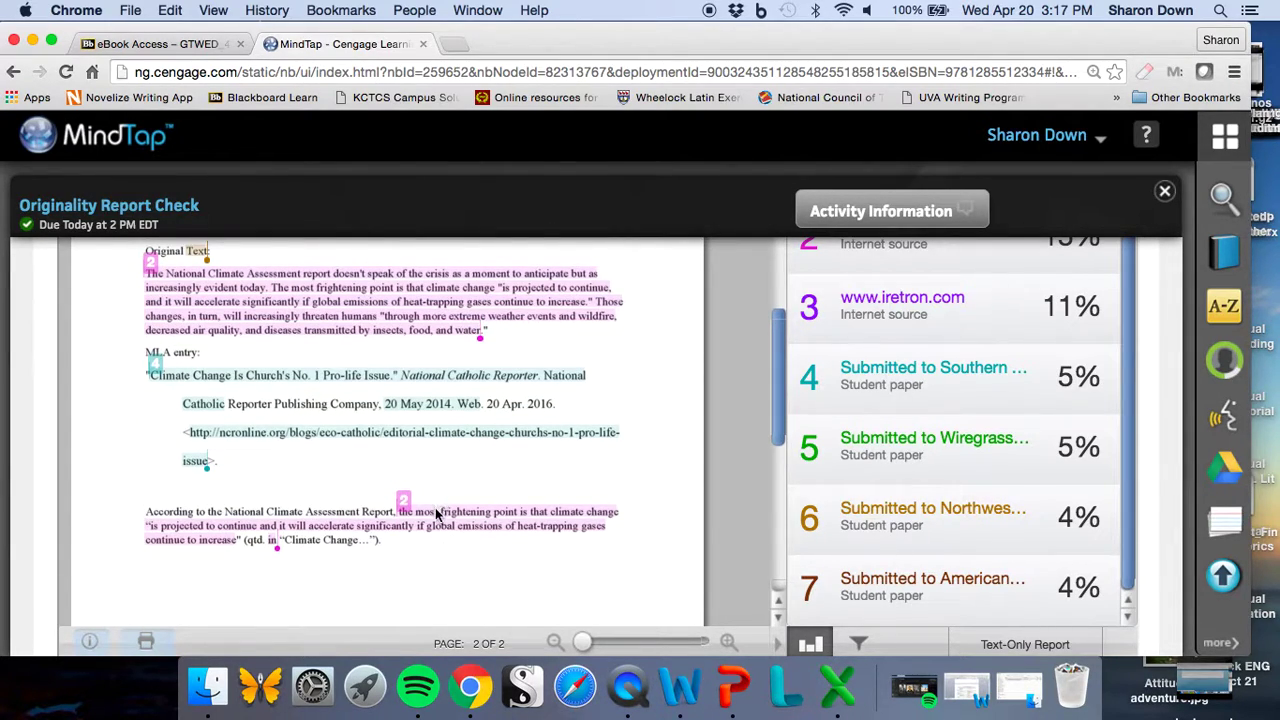
View the ncronline.org source text matching the "most frightening point" quotation, close the excerpt, and return to the original passage
click(435, 517)
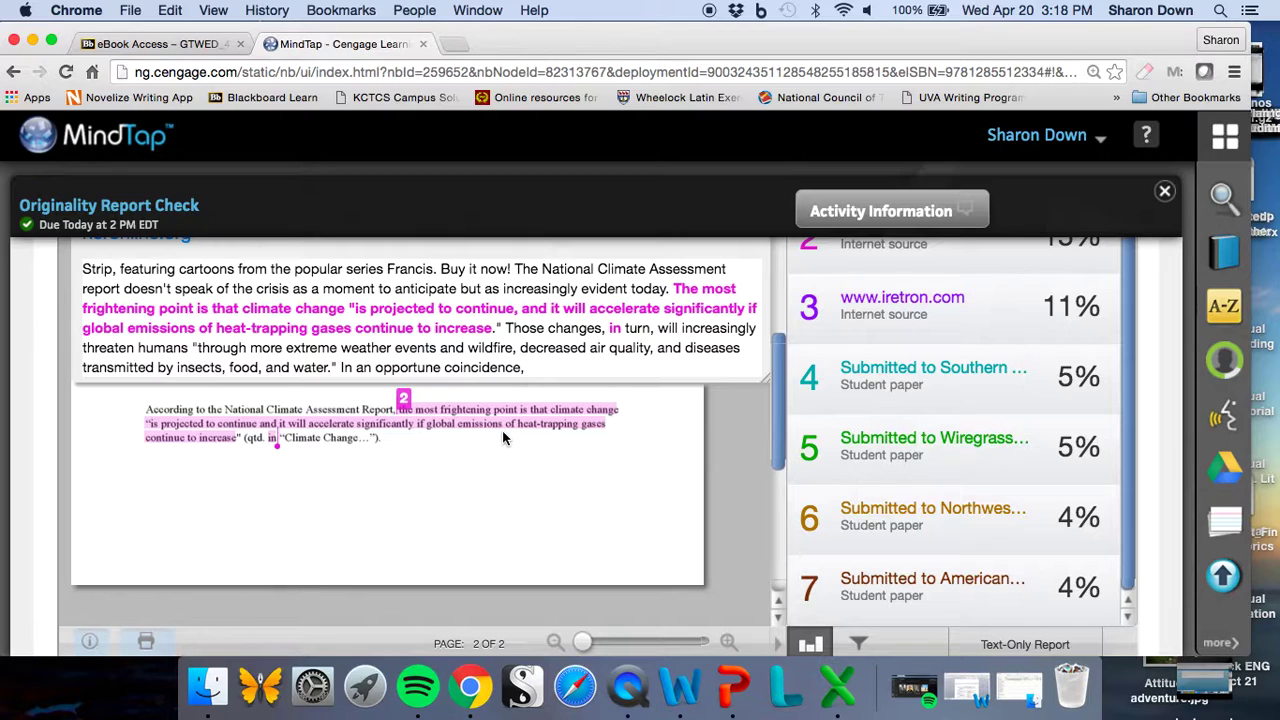
scroll(503, 430, up, 1)
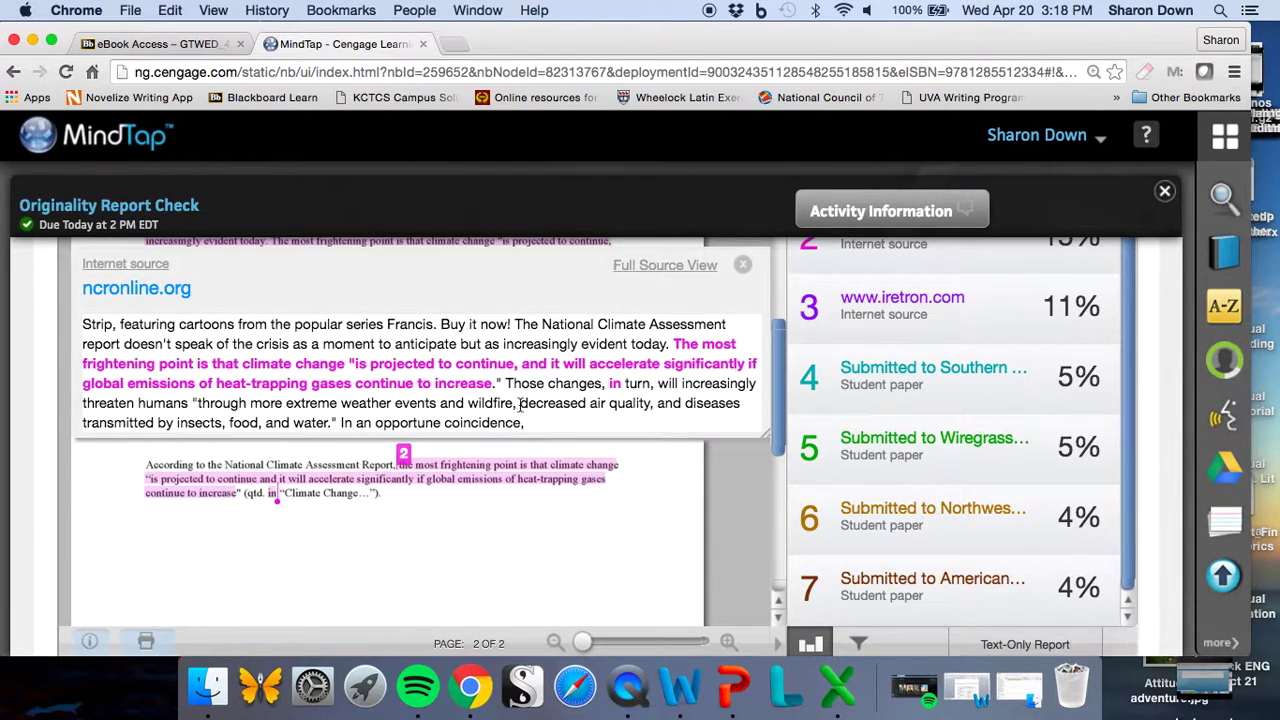
click(744, 268)
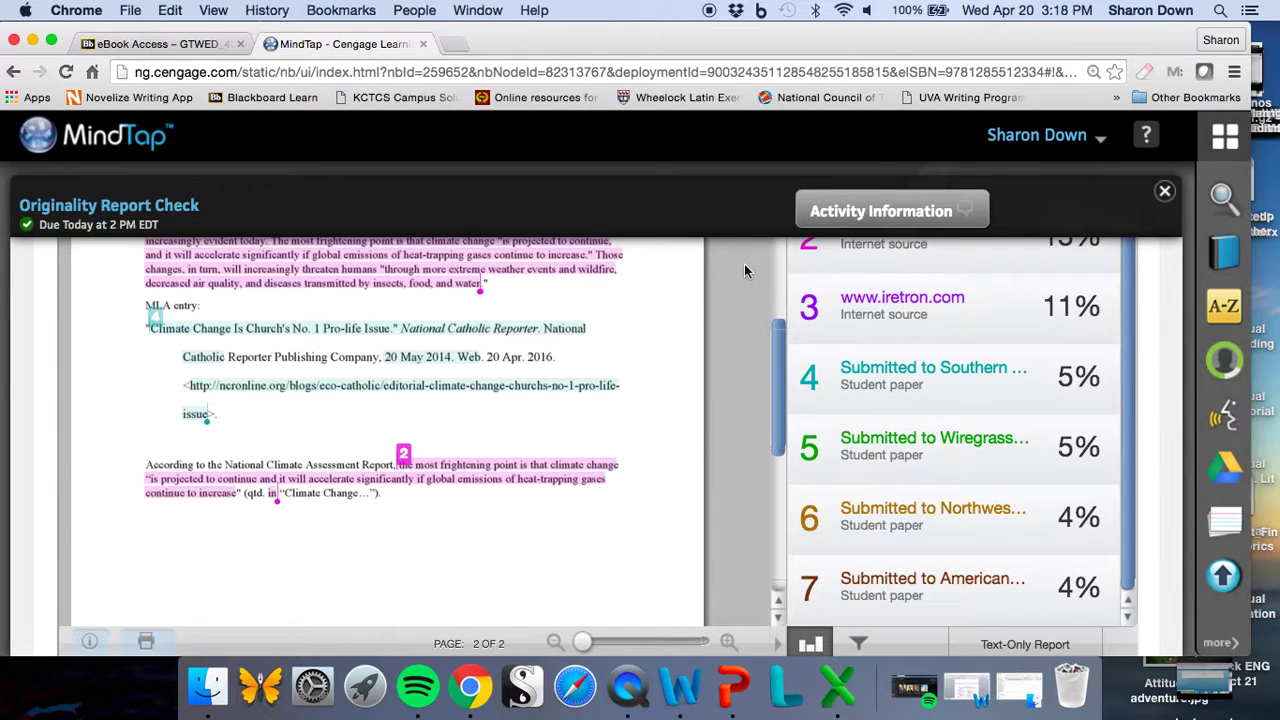
scroll(744, 268, up, 2)
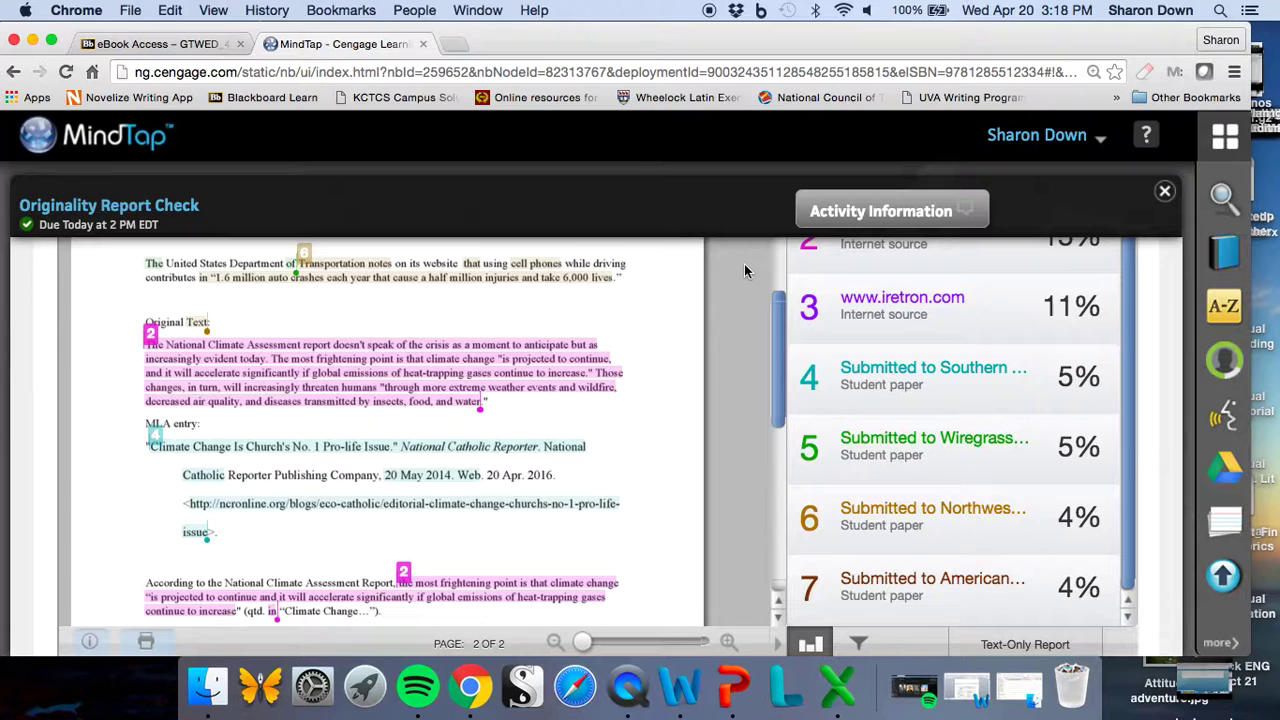
scroll(744, 268, up, 1)
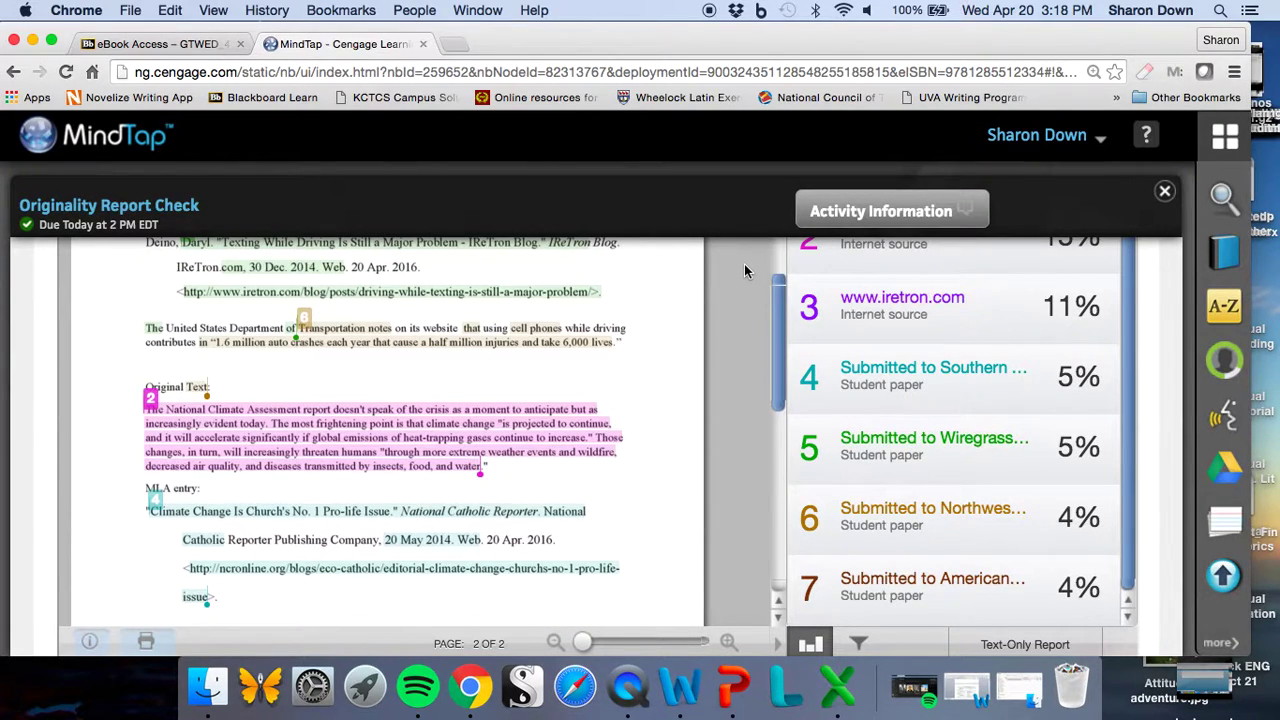